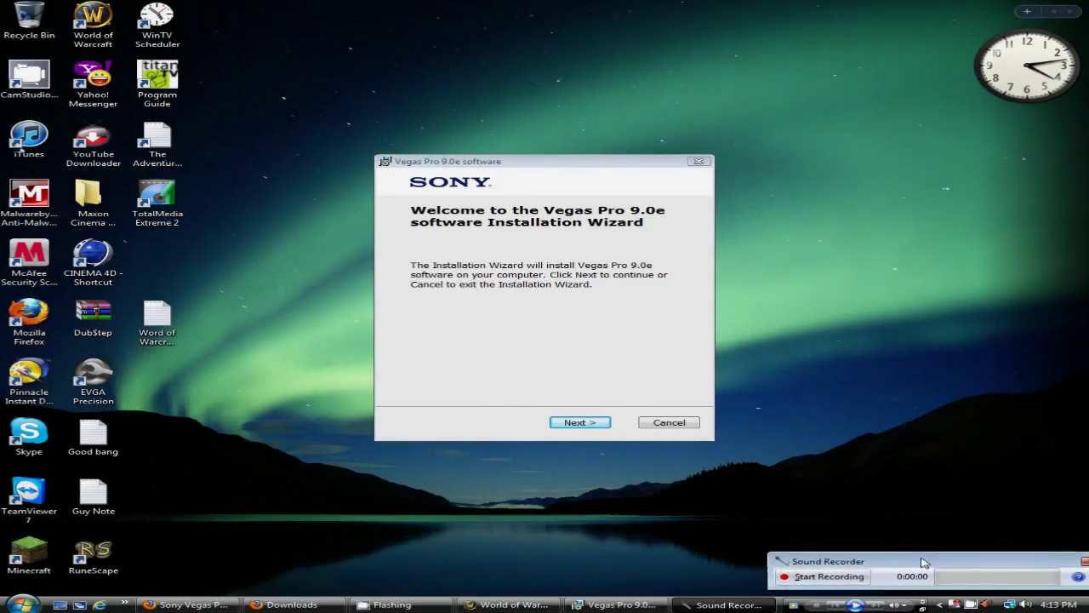
# Start the Sound Recorder recording and move the Vegas Pro 9.0e installer window up and right
pyautogui.moveTo(924, 563); pyautogui.dragTo(906, 569)
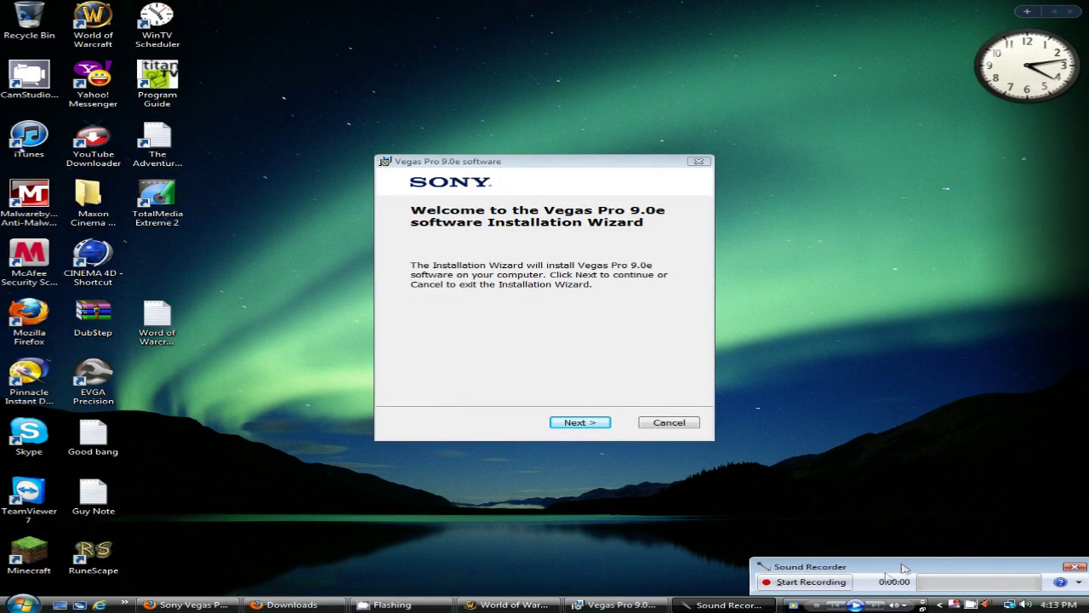
pyautogui.click(817, 585)
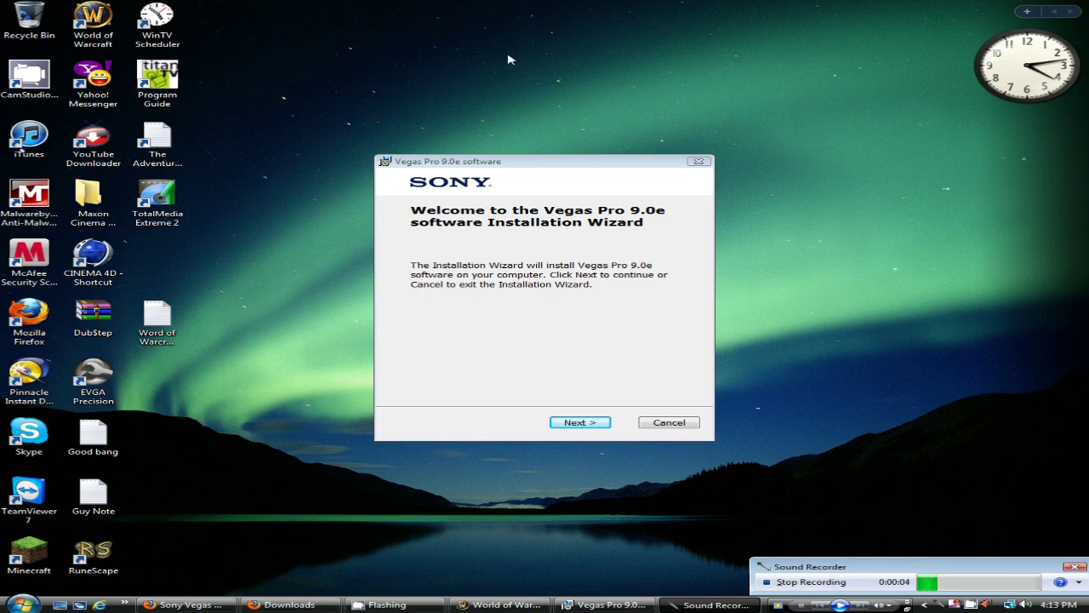
pyautogui.moveTo(503, 164); pyautogui.dragTo(715, 152)
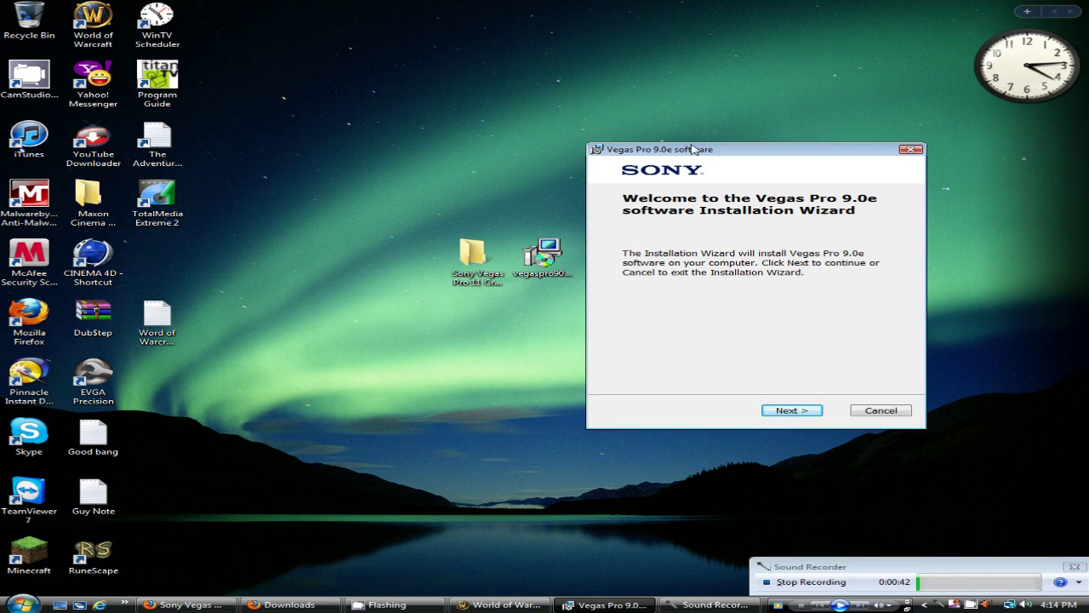
pyautogui.moveTo(691, 149)
pyautogui.mouseDown()
pyautogui.moveTo(502, 140)
pyautogui.moveTo(797, 196)
pyautogui.moveTo(683, 112)
pyautogui.moveTo(691, 145)
pyautogui.mouseUp()
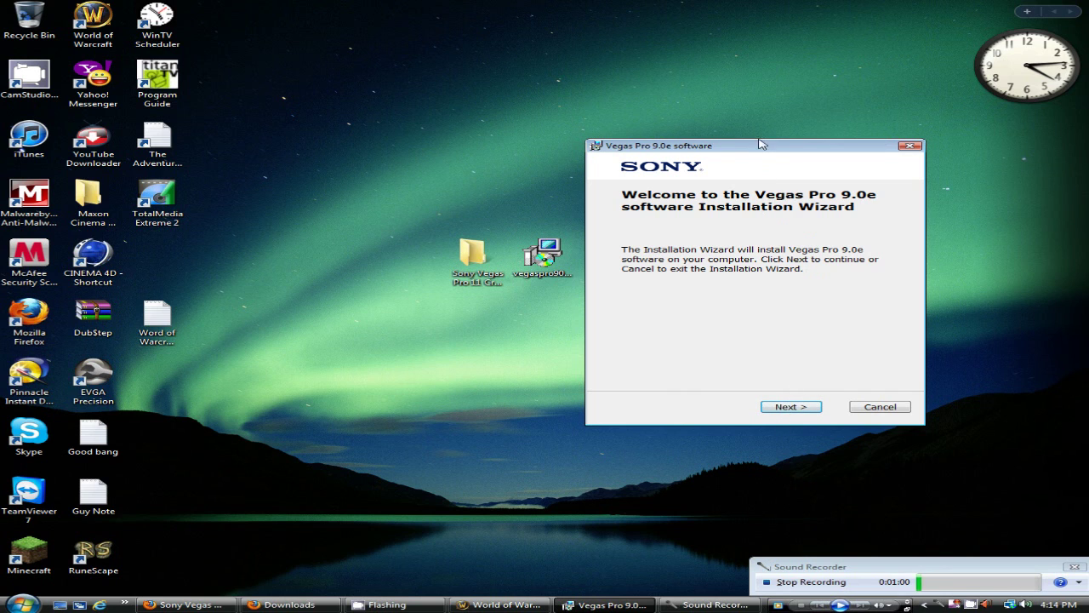
pyautogui.moveTo(760, 143)
pyautogui.mouseDown()
pyautogui.moveTo(771, 170)
pyautogui.moveTo(717, 126)
pyautogui.moveTo(758, 137)
pyautogui.mouseUp()
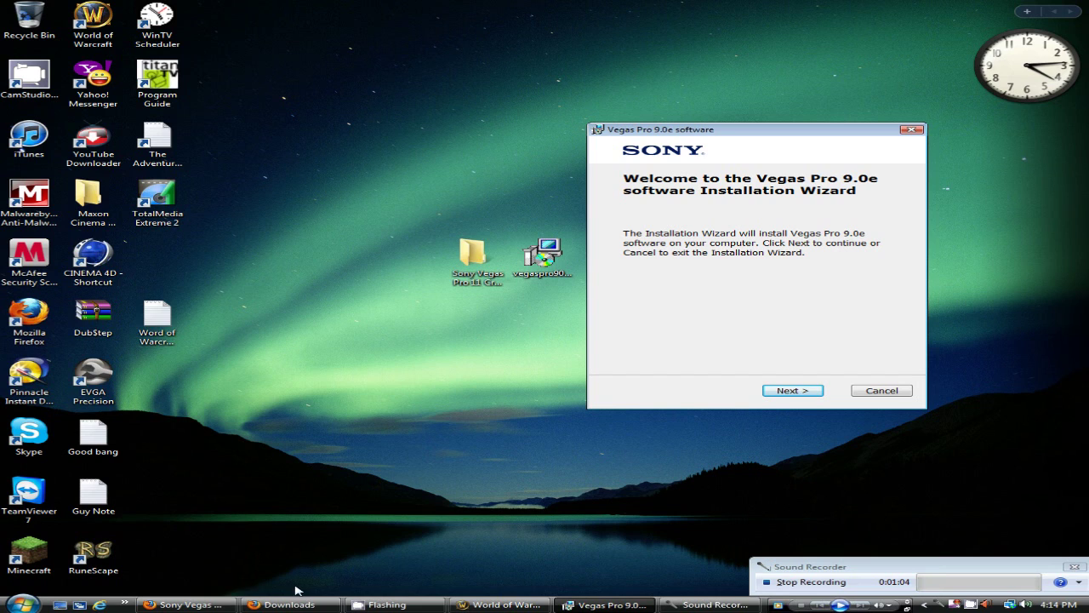
# Bring Firefox forward and look through the Crazy Gaming Vegas Pro 9 download page
pyautogui.click(219, 606)
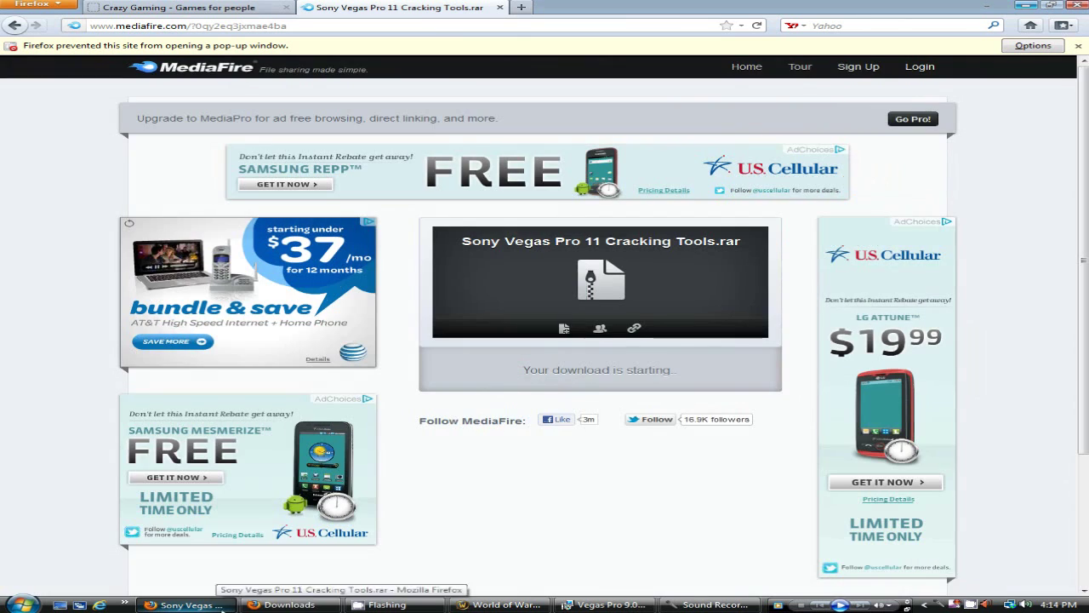
pyautogui.click(179, 8)
pyautogui.scroll(3, 554, 398)
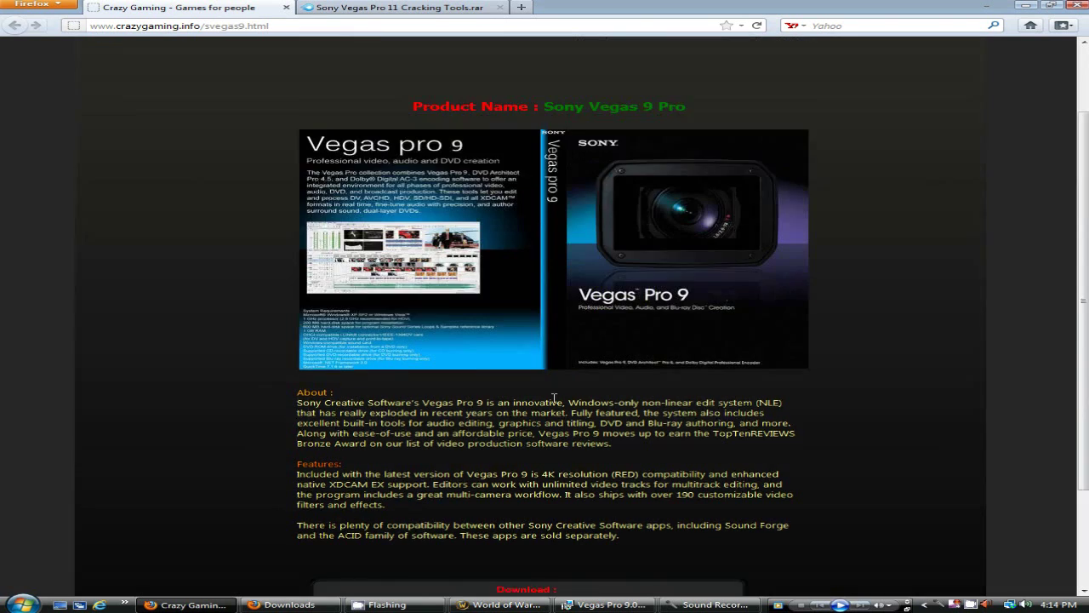
pyautogui.scroll(2, 554, 399)
pyautogui.scroll(-5, 644, 182)
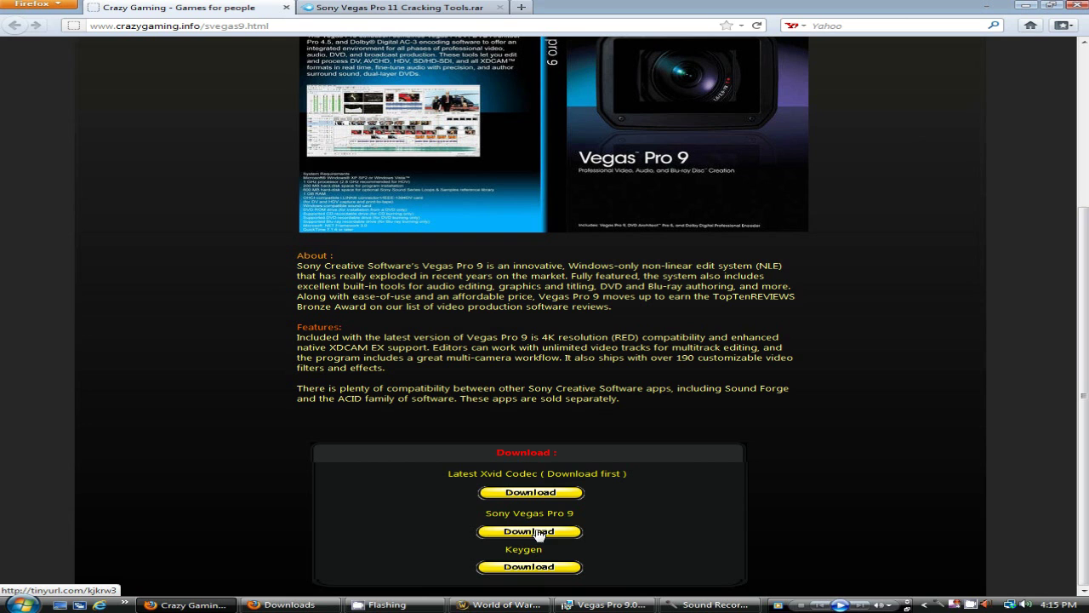
# Return to the MediaFire Cracking Tools page and move the downloaded folder icon left on the desktop
pyautogui.click(330, 6)
pyautogui.scroll(-3, 647, 341)
pyautogui.scroll(3, 630, 315)
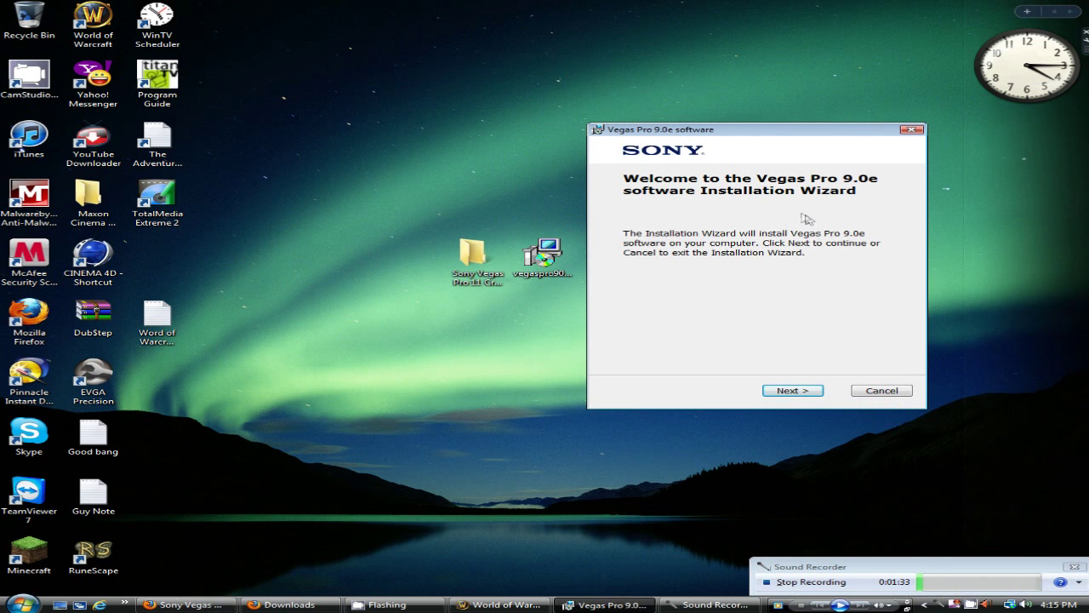
pyautogui.moveTo(473, 260); pyautogui.dragTo(444, 323)
# Move the Sony Vegas Pro 11 Cracking Tools folder beside the installer icon and shift the wizard right
pyautogui.click(414, 281)
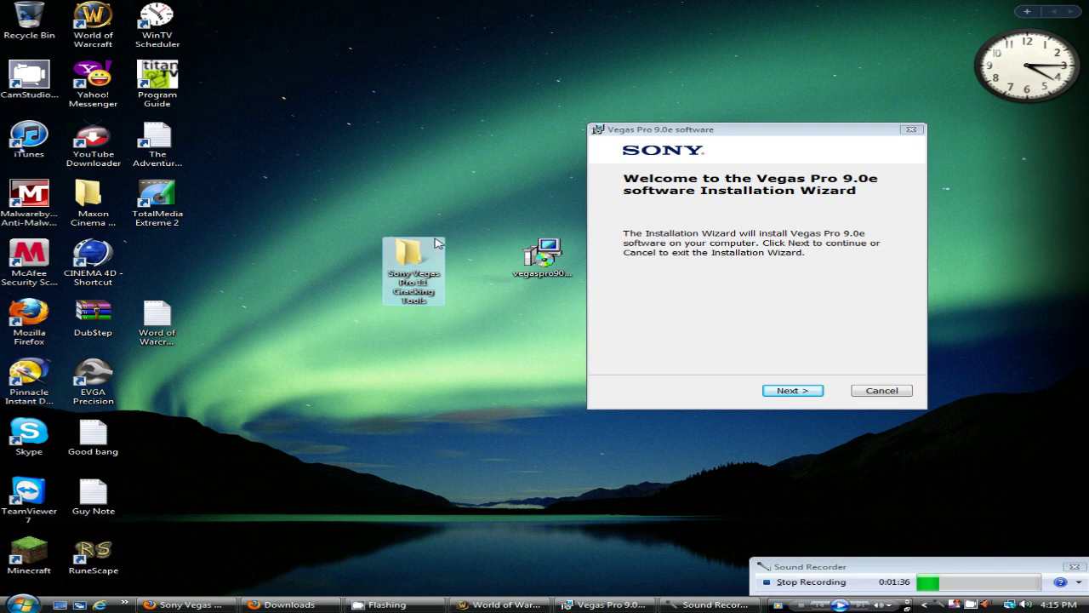
pyautogui.moveTo(411, 276); pyautogui.dragTo(475, 302)
pyautogui.moveTo(436, 205); pyautogui.dragTo(503, 357)
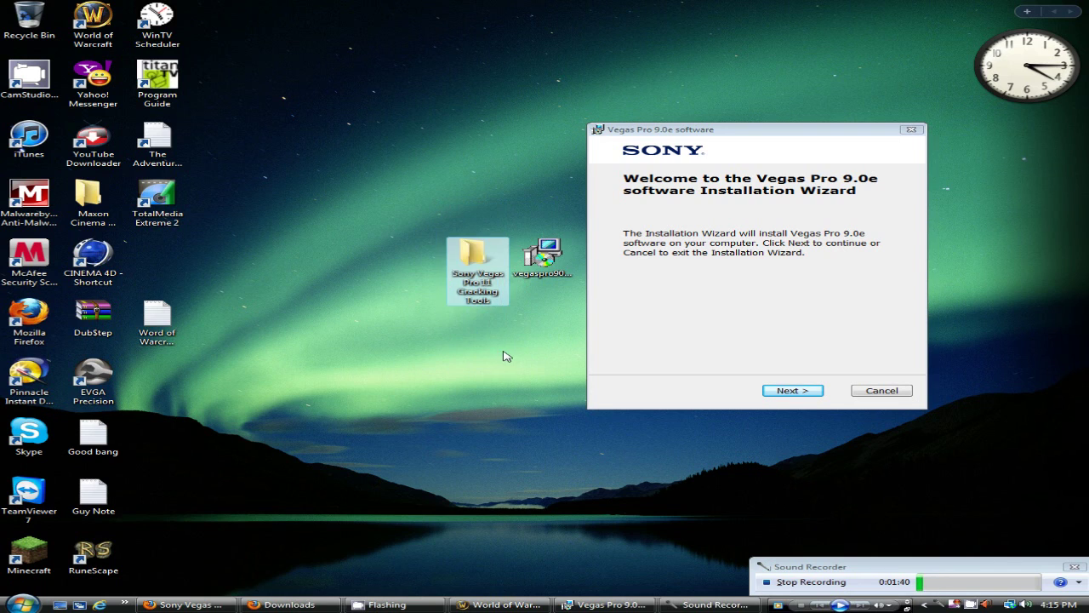
pyautogui.click(496, 367)
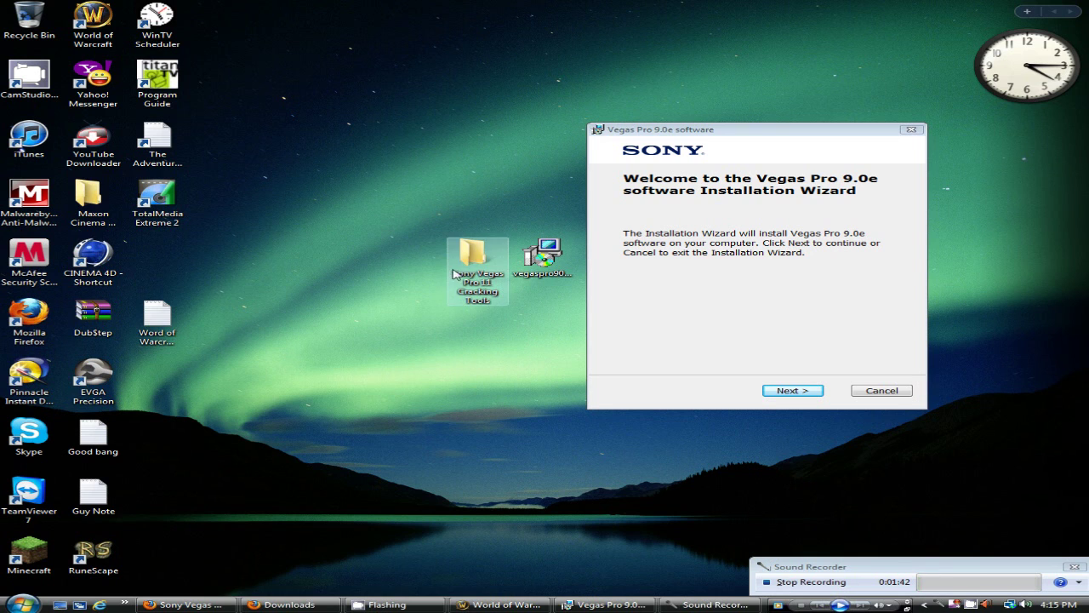
pyautogui.moveTo(743, 135); pyautogui.dragTo(799, 136)
# Agree to the license, install Vegas Pro 9.0e to the default location, and close the finished wizard
pyautogui.click(846, 392)
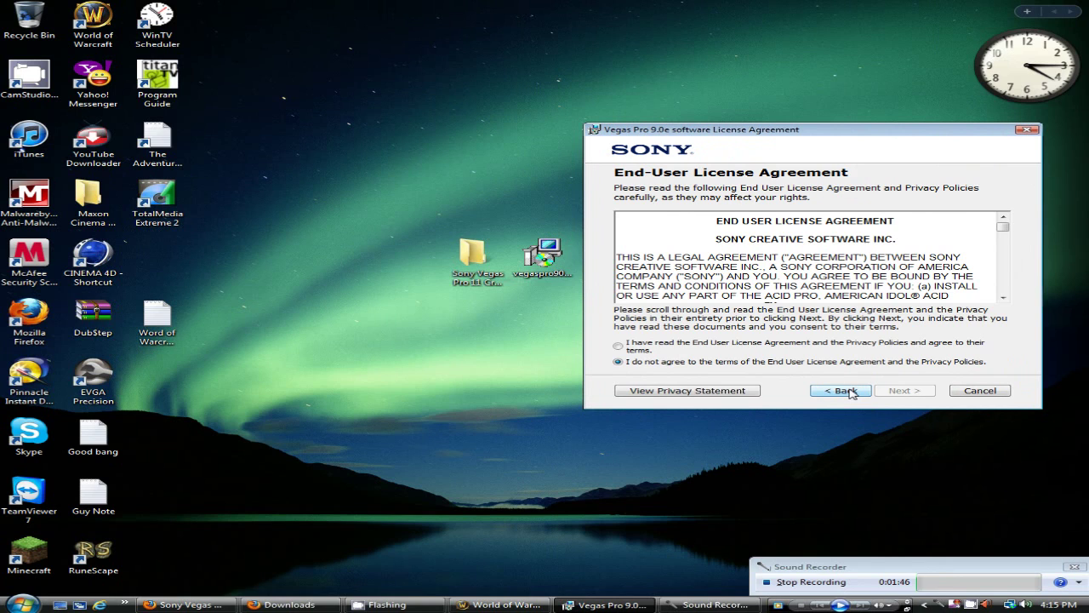
pyautogui.click(618, 345)
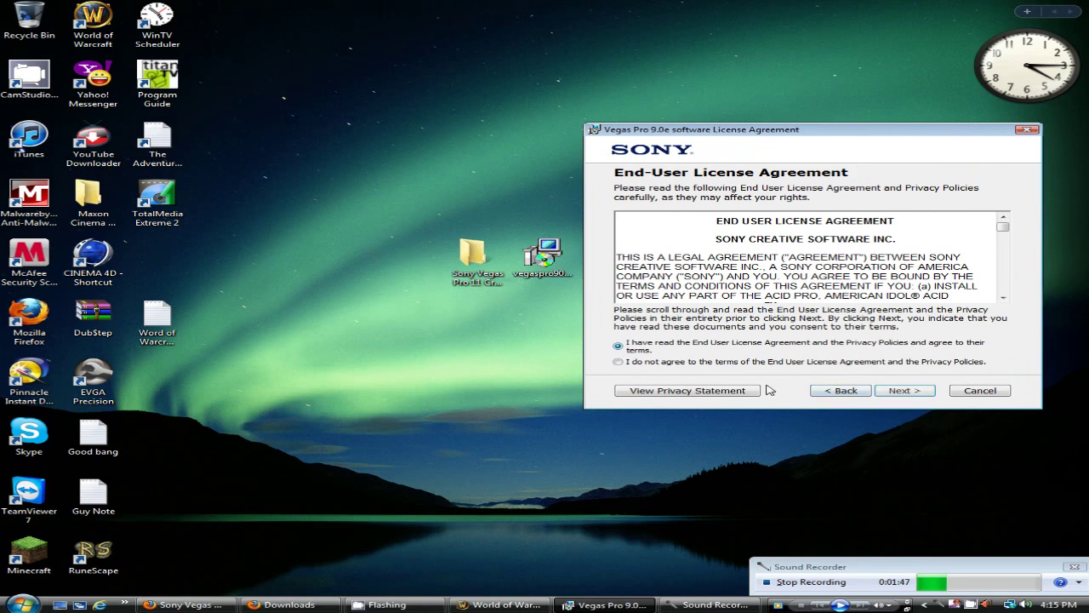
pyautogui.click(903, 391)
pyautogui.click(905, 391)
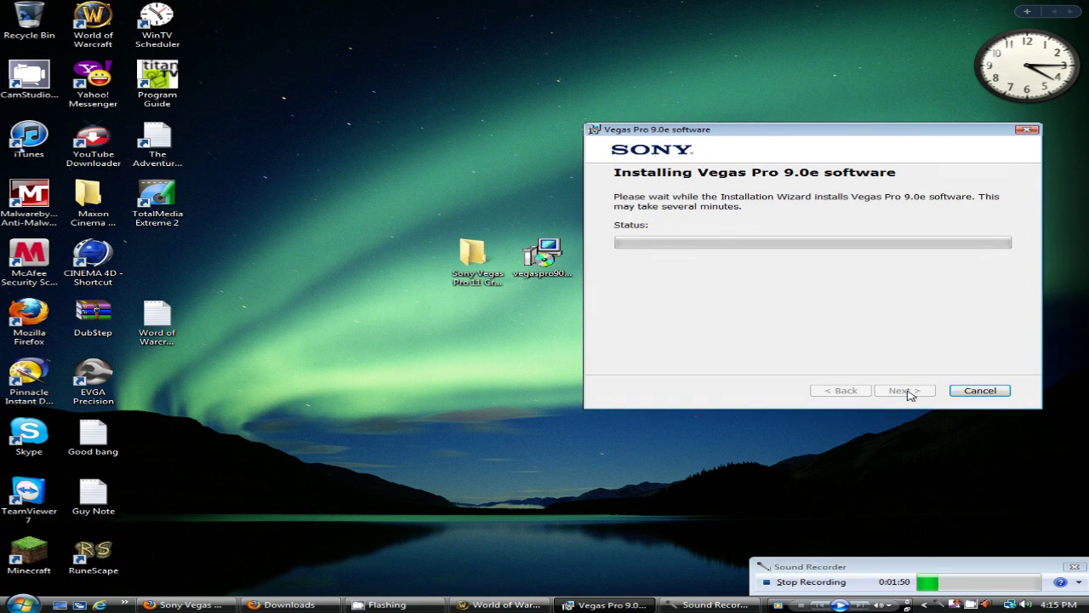
pyautogui.moveTo(874, 133); pyautogui.dragTo(860, 112)
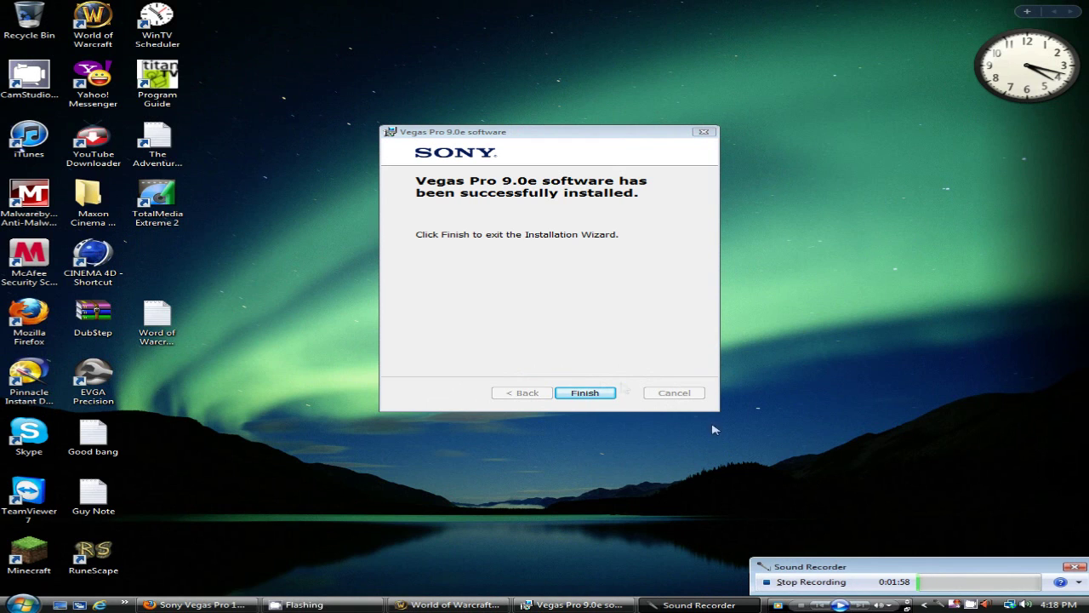
pyautogui.click(587, 392)
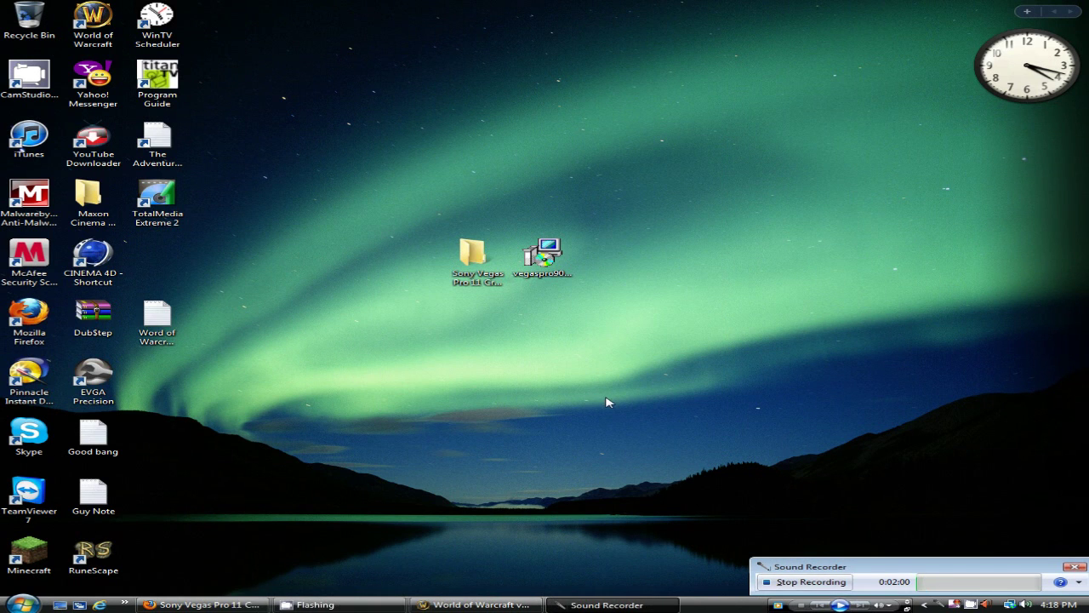
# Open the Cracking Tools folder, run SonyVegasPro Patch as administrator, and bring up its folder browser
pyautogui.doubleClick(472, 256)
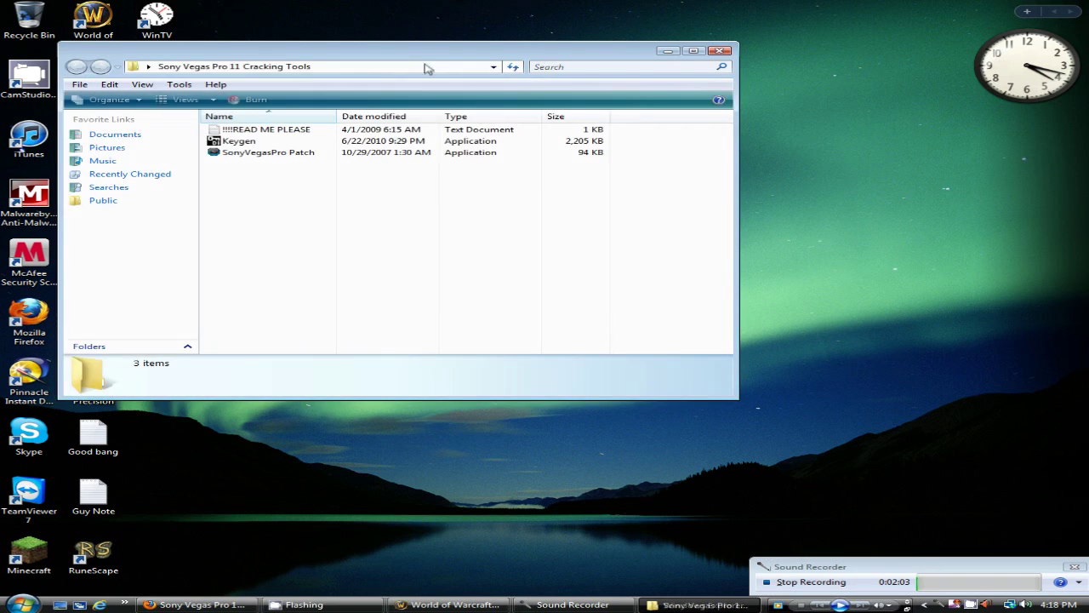
pyautogui.moveTo(426, 66); pyautogui.dragTo(612, 79)
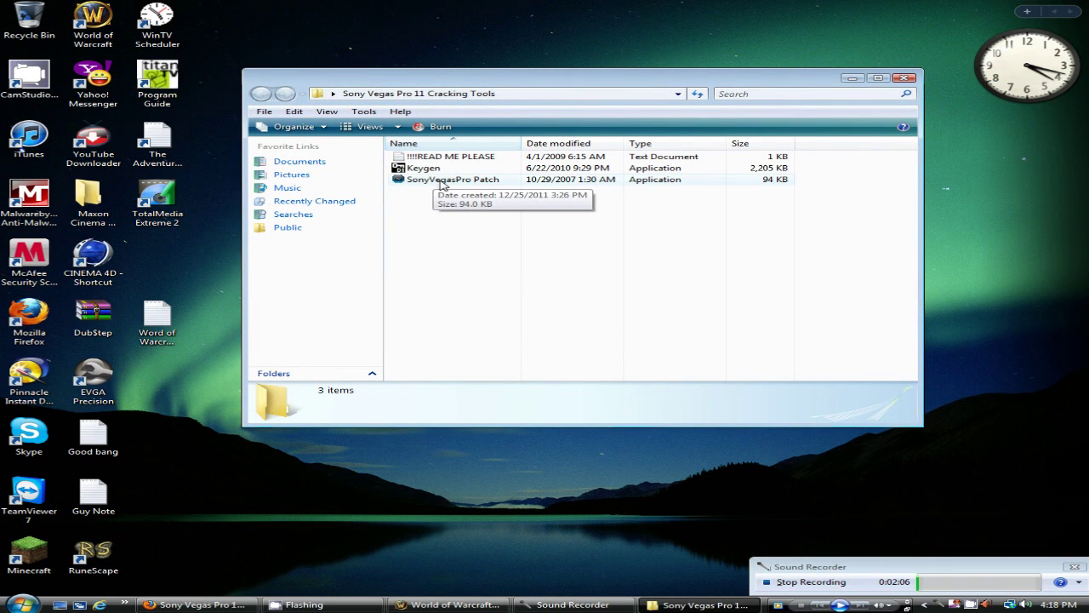
pyautogui.click(449, 182)
pyautogui.rightClick(448, 182)
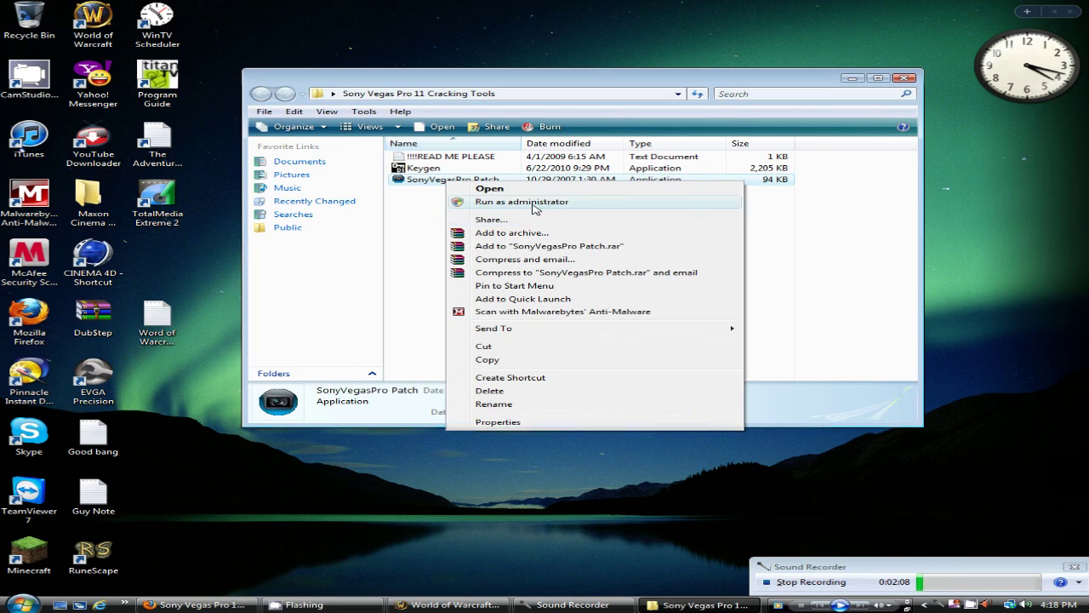
pyautogui.click(481, 208)
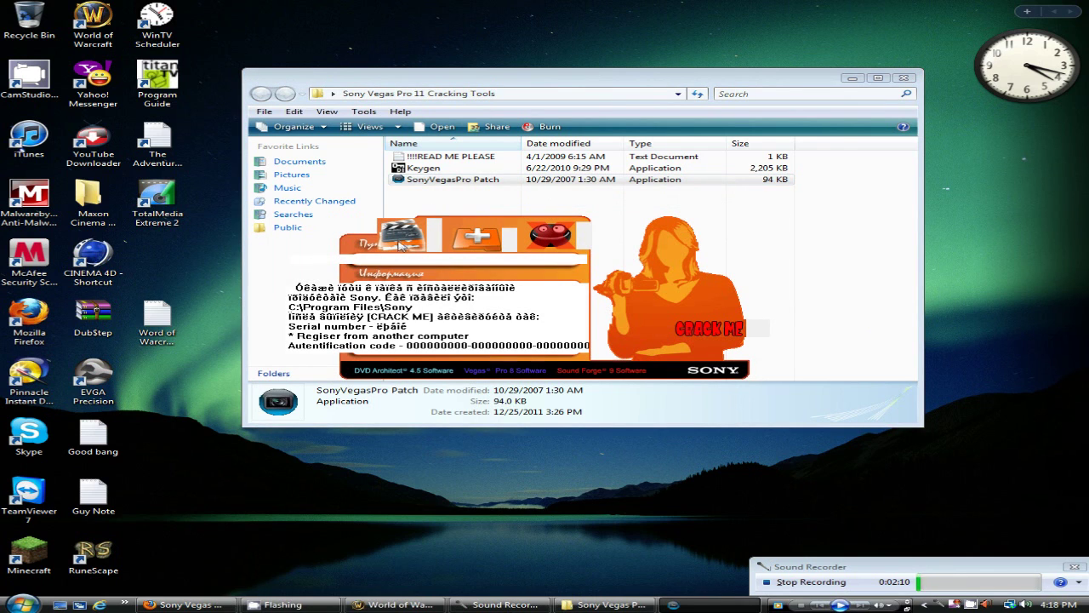
pyautogui.click(398, 240)
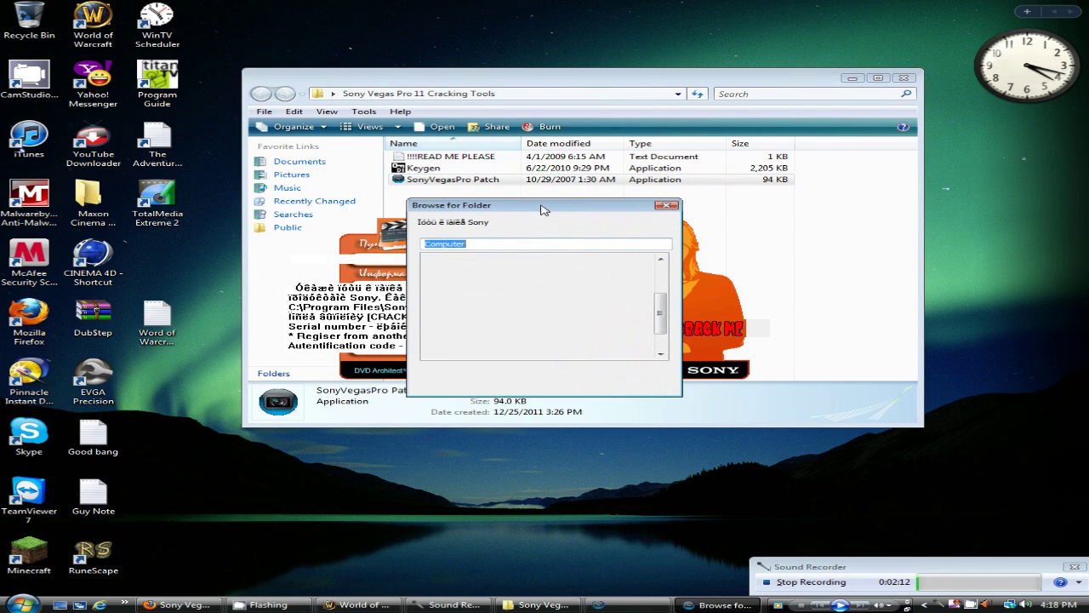
# Select C:\Program Files\Sony\Vegas Pro 9.0 in Browse for Folder and confirm it as the patch target
pyautogui.moveTo(743, 134); pyautogui.dragTo(609, 142)
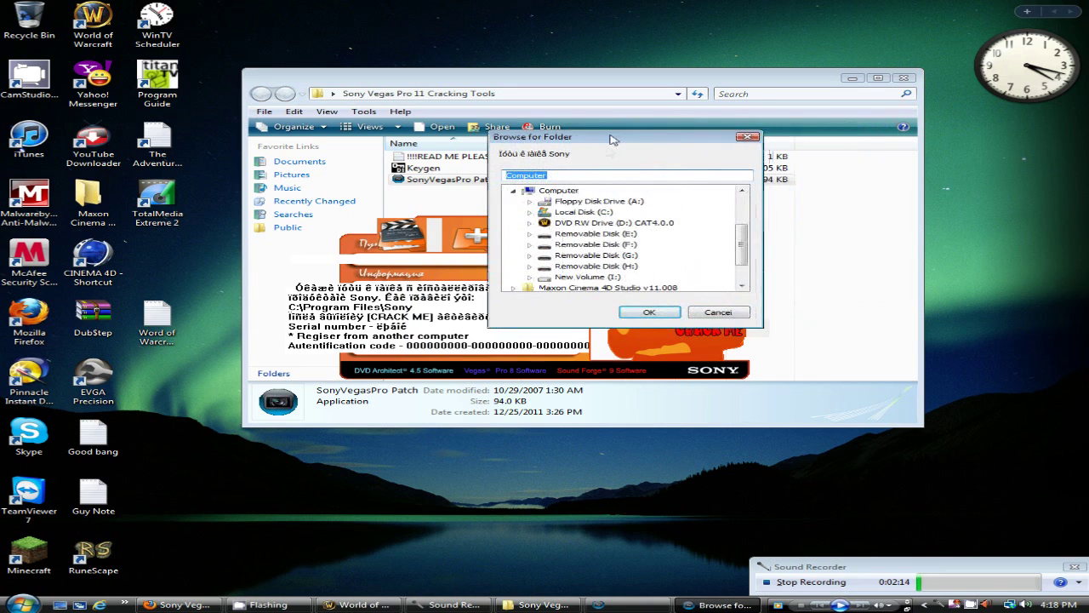
pyautogui.scroll(-3, 740, 253)
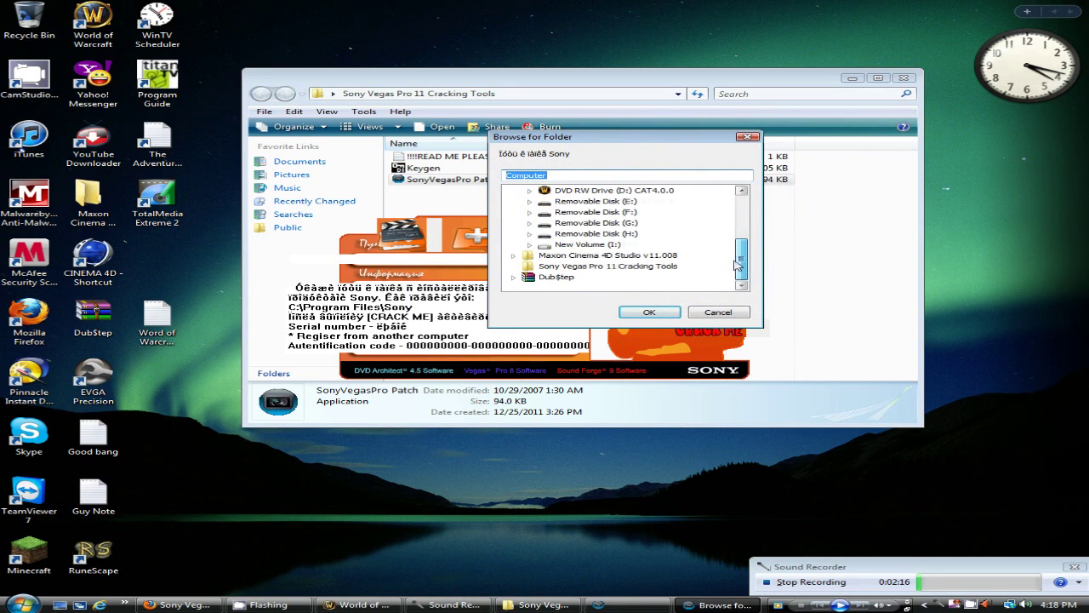
pyautogui.scroll(2, 741, 253)
pyautogui.click(528, 223)
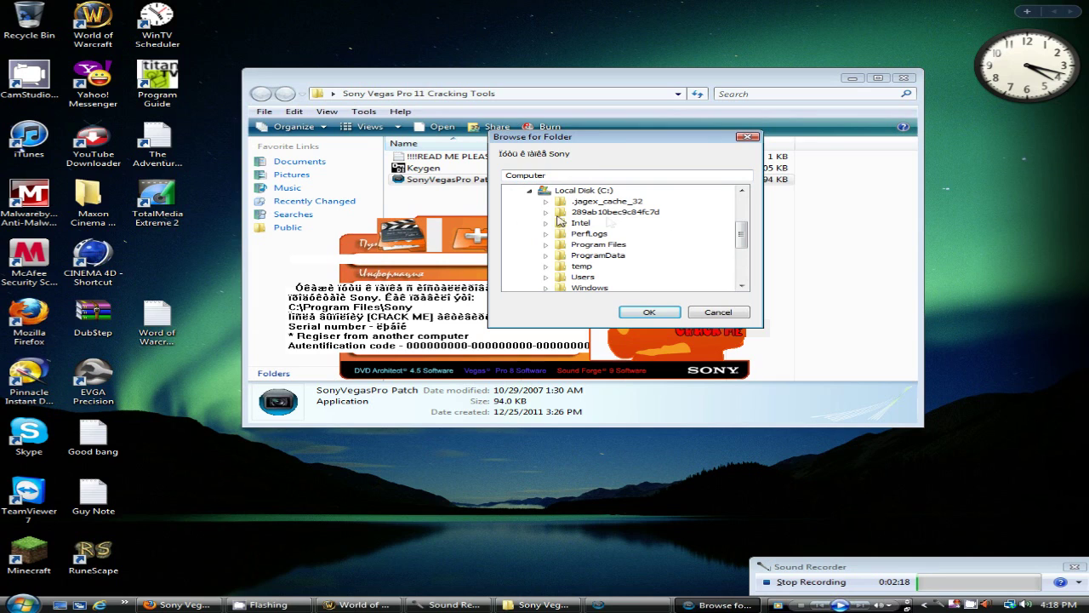
pyautogui.click(540, 247)
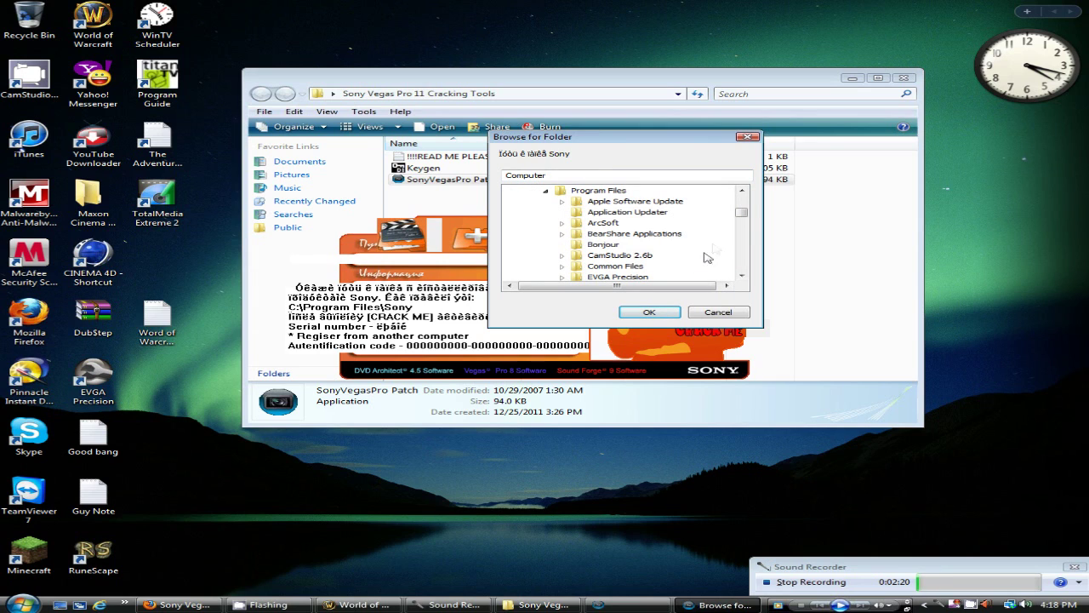
pyautogui.click(630, 234)
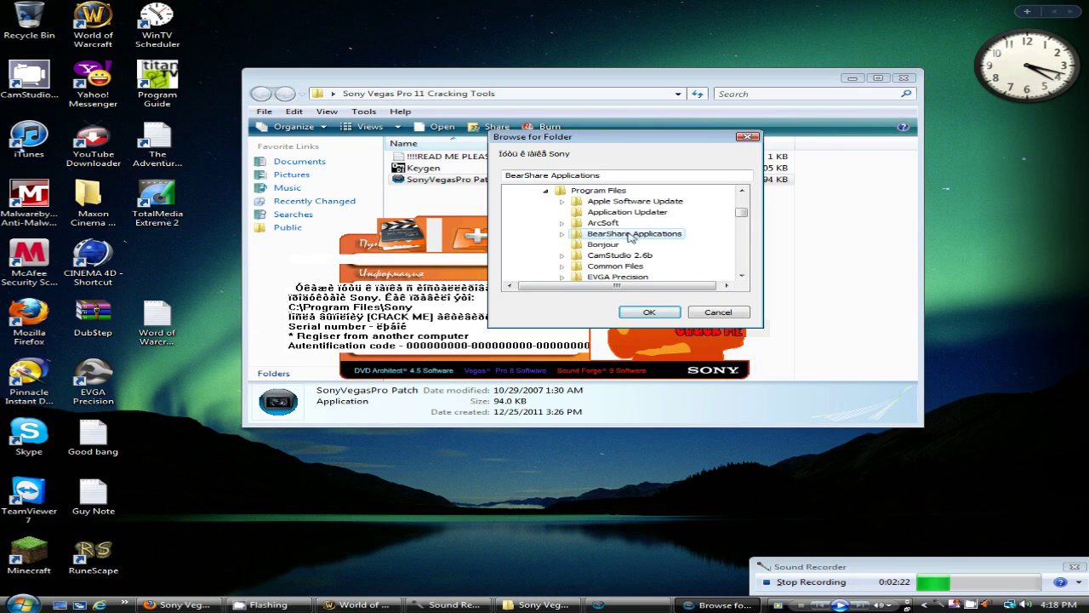
pyautogui.press('s')
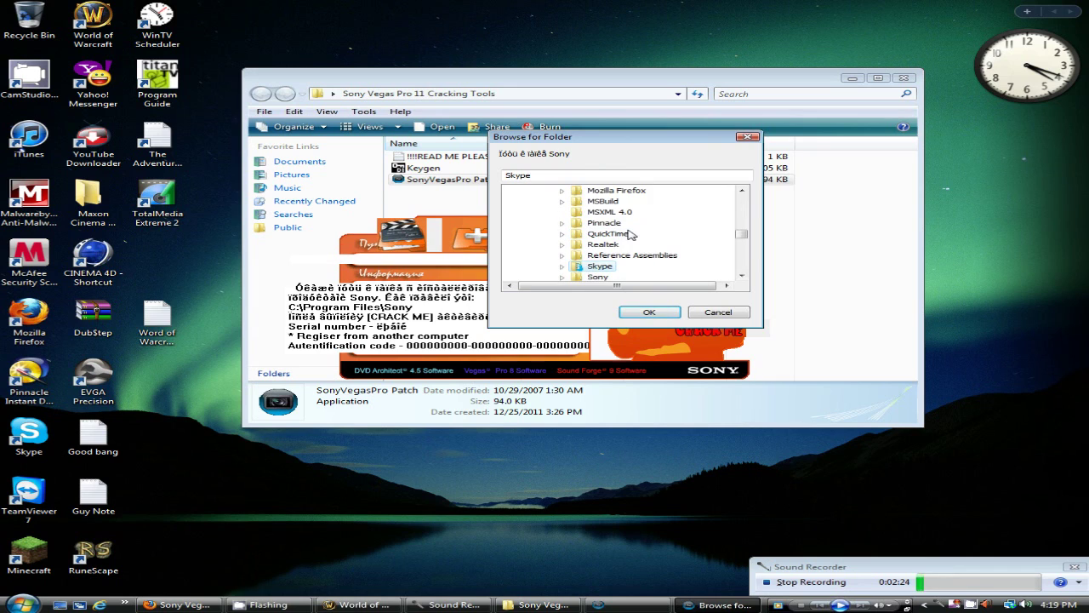
pyautogui.scroll(-1, 693, 273)
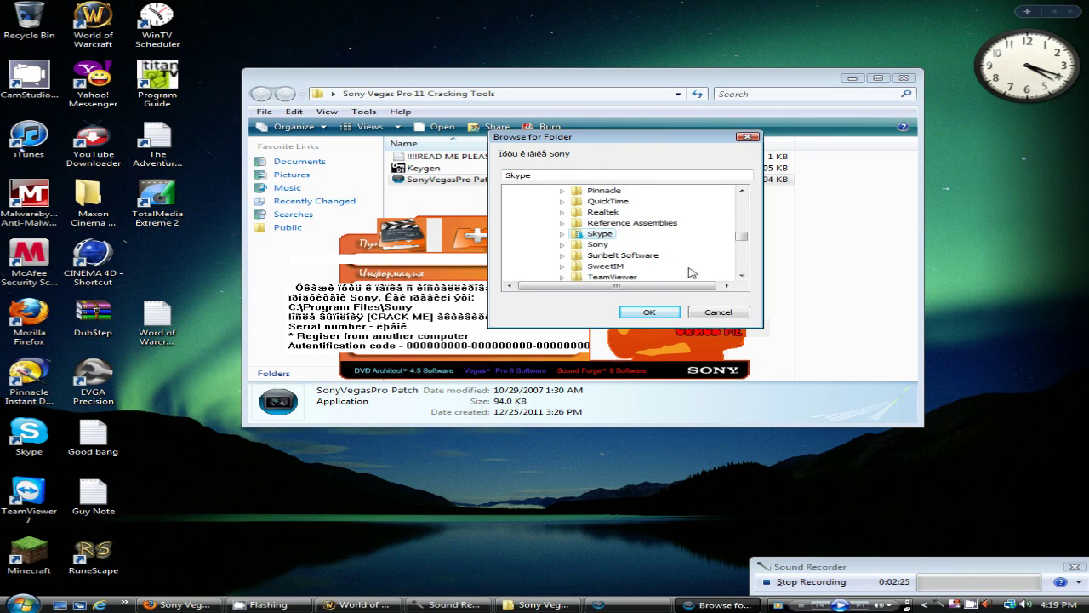
pyautogui.click(562, 245)
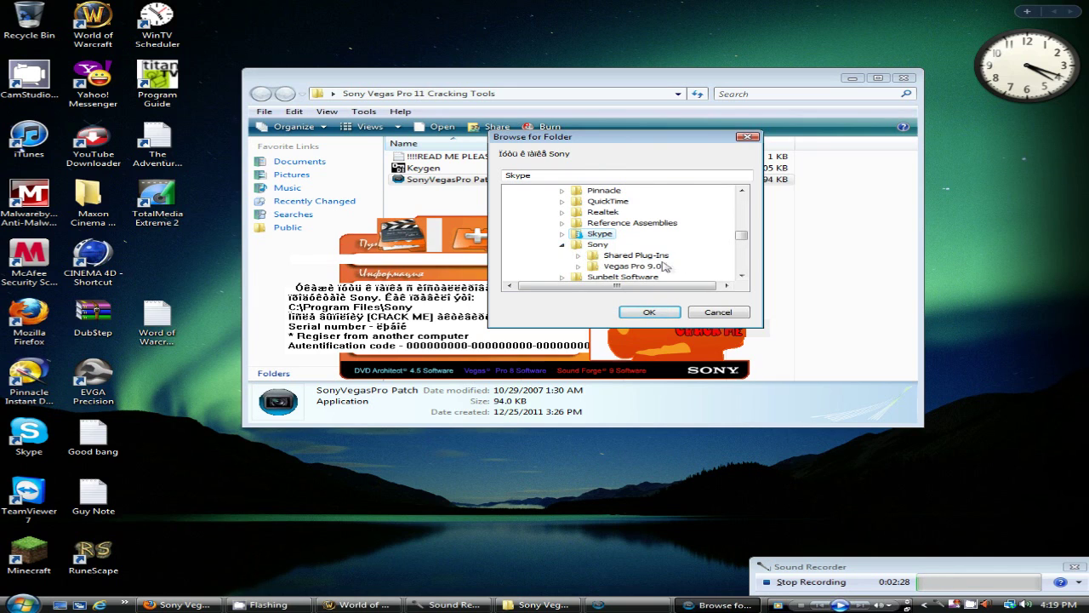
pyautogui.scroll(-1, 686, 266)
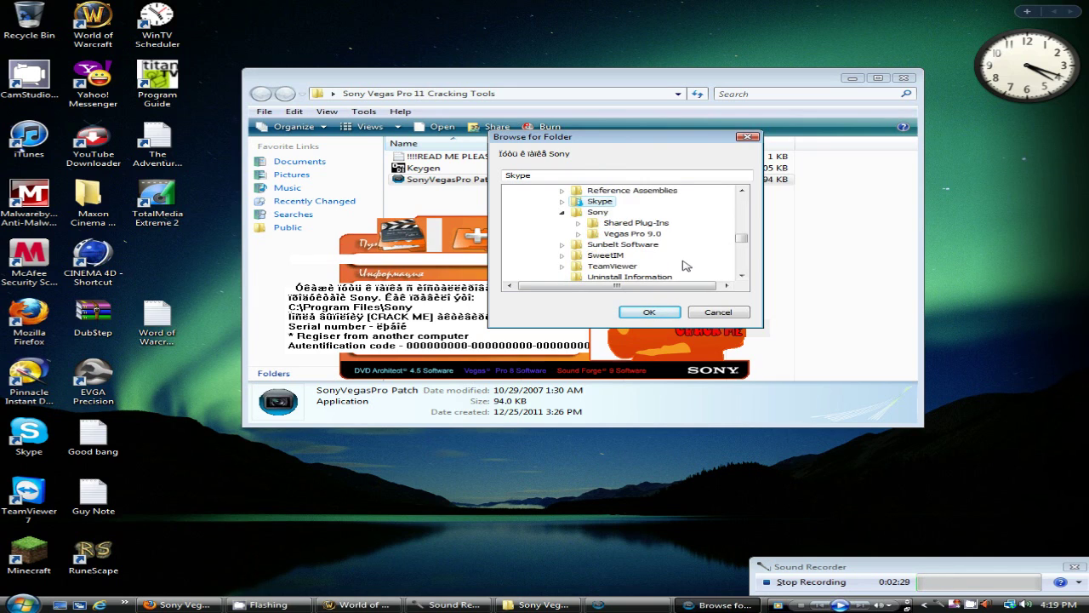
pyautogui.click(606, 235)
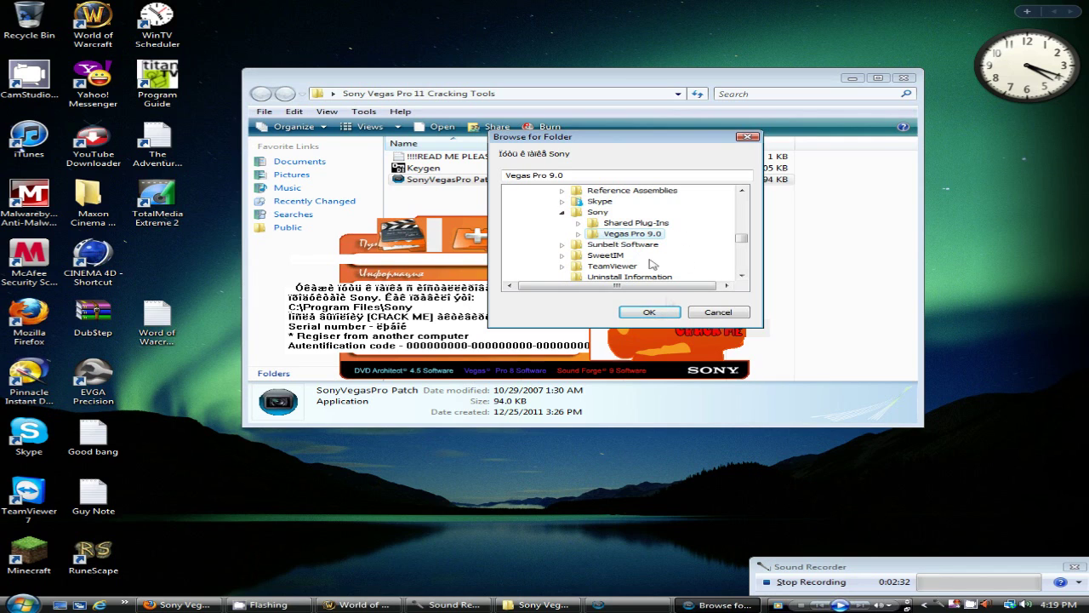
pyautogui.click(650, 311)
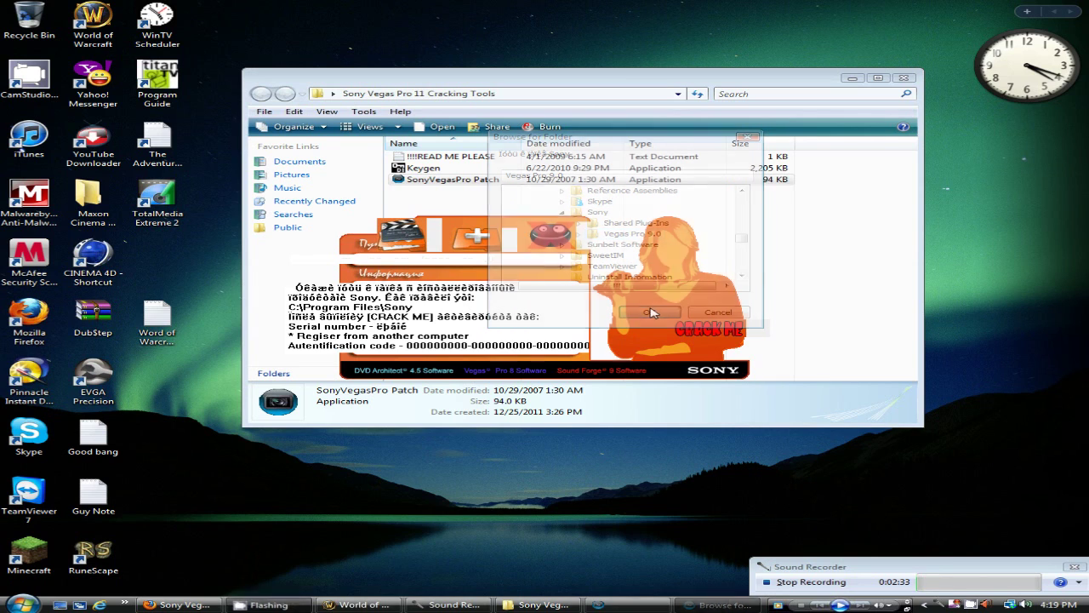
pyautogui.click(479, 243)
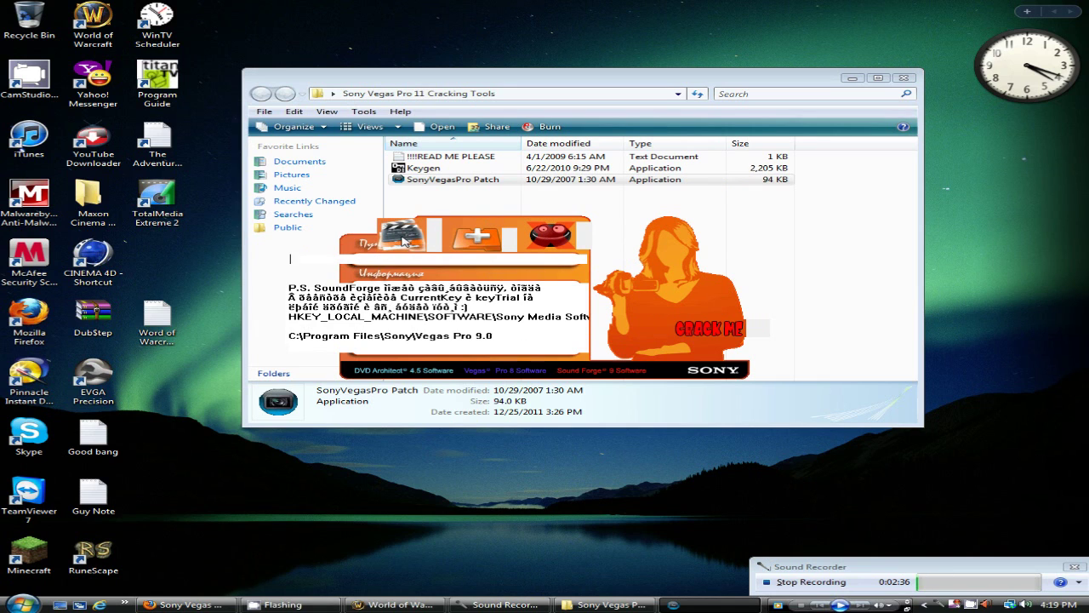
# Browse again and reselect C:\Program Files\Sony\Vegas Pro 9.0 as the target folder
pyautogui.click(404, 241)
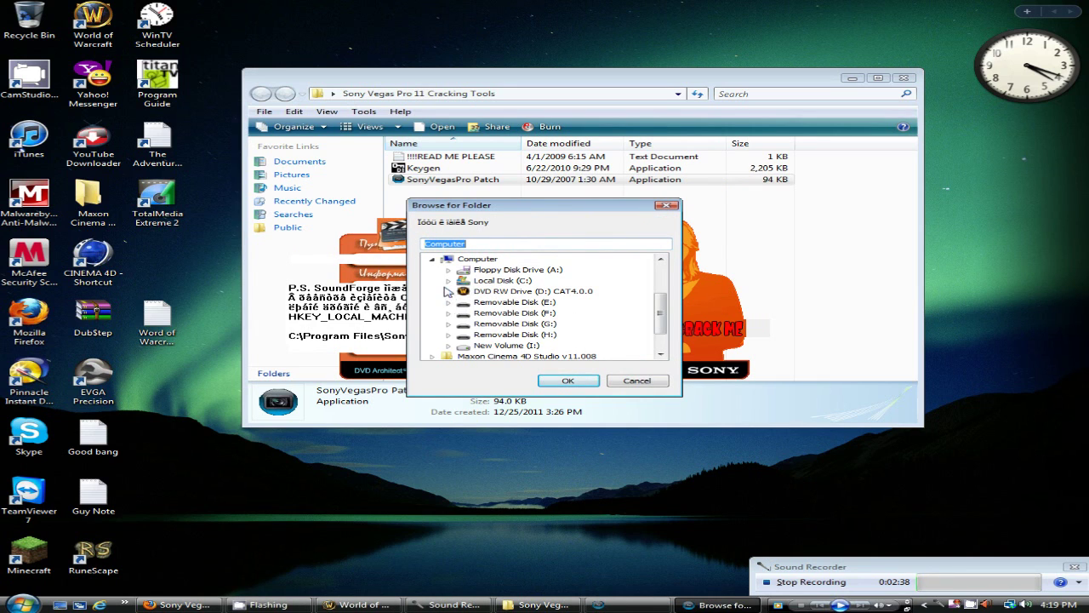
pyautogui.click(448, 280)
pyautogui.scroll(-2, 494, 294)
pyautogui.scroll(2, 499, 293)
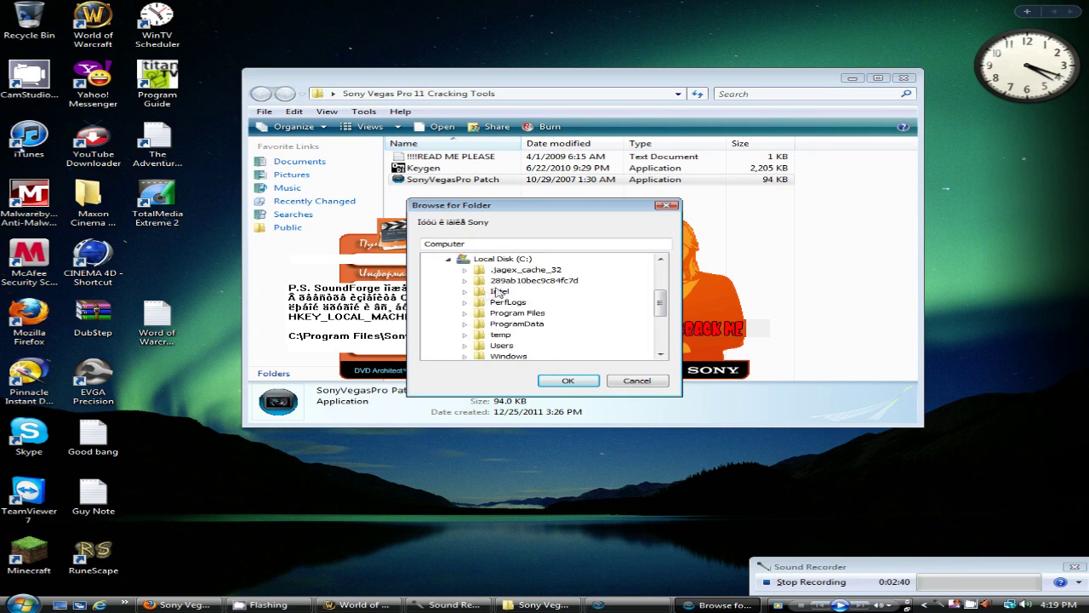
pyautogui.click(466, 312)
pyautogui.scroll(-3, 553, 315)
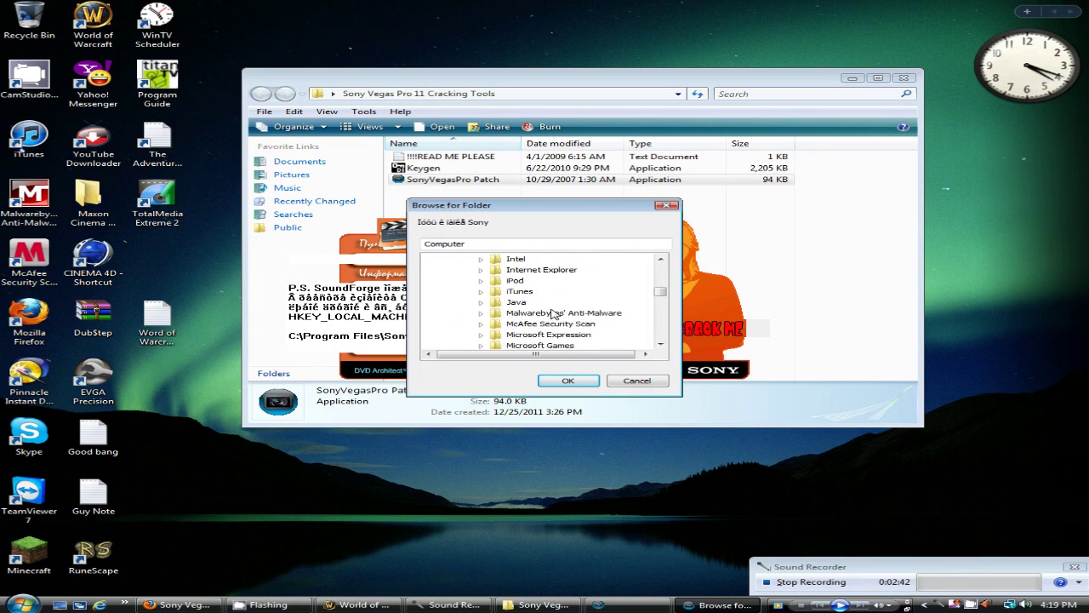
pyautogui.scroll(-6, 553, 315)
pyautogui.scroll(1, 510, 306)
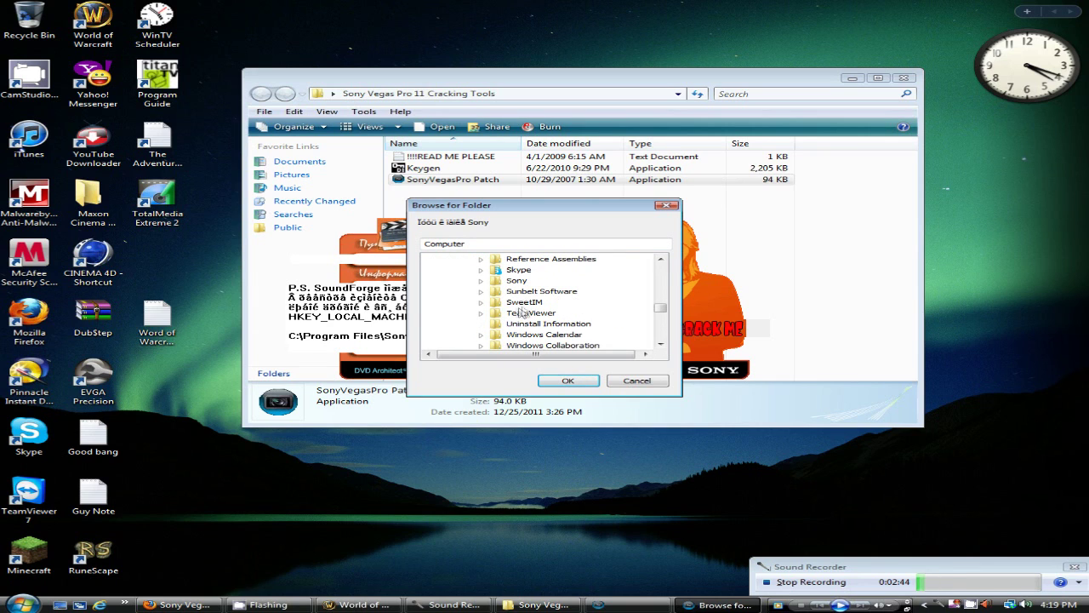
pyautogui.click(481, 280)
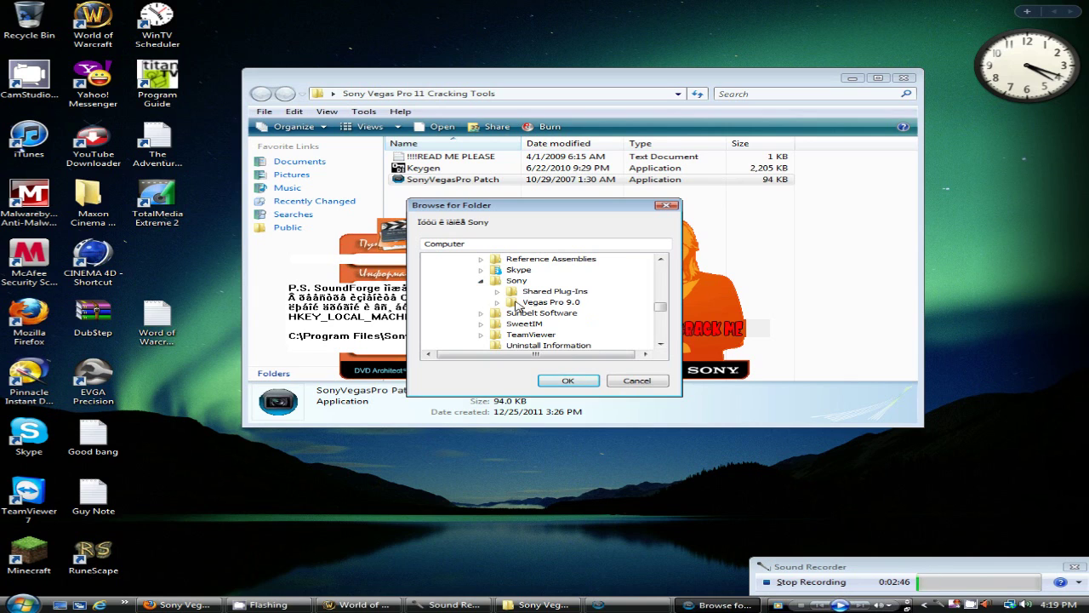
pyautogui.click(520, 303)
pyautogui.click(568, 380)
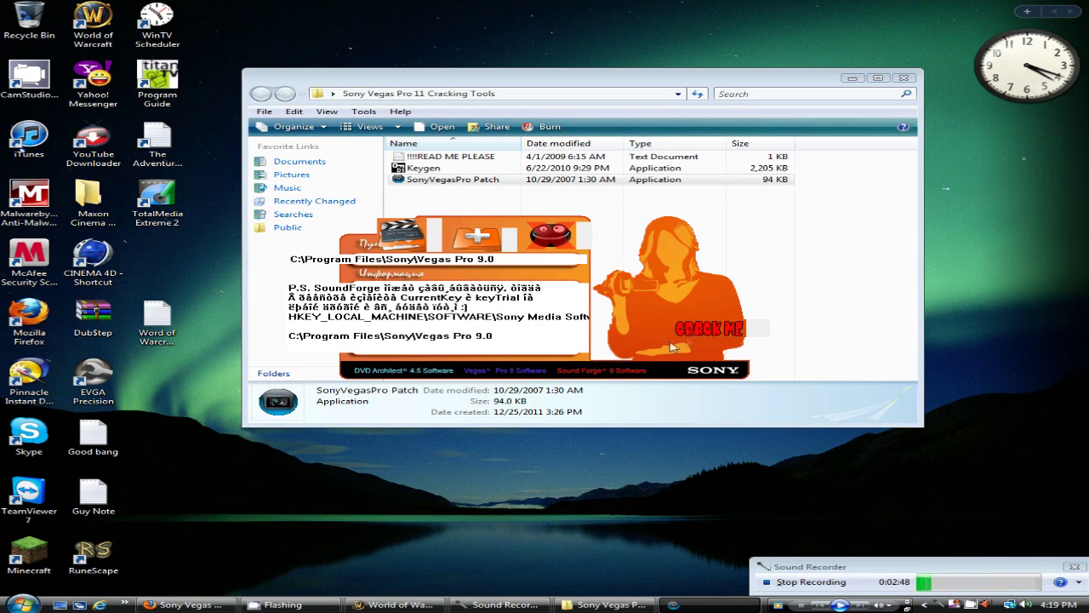
# Run CRACK ME to patch vegas90.exe, sfmarket2.dll and sfpublish.dll, then close the patcher
pyautogui.click(698, 332)
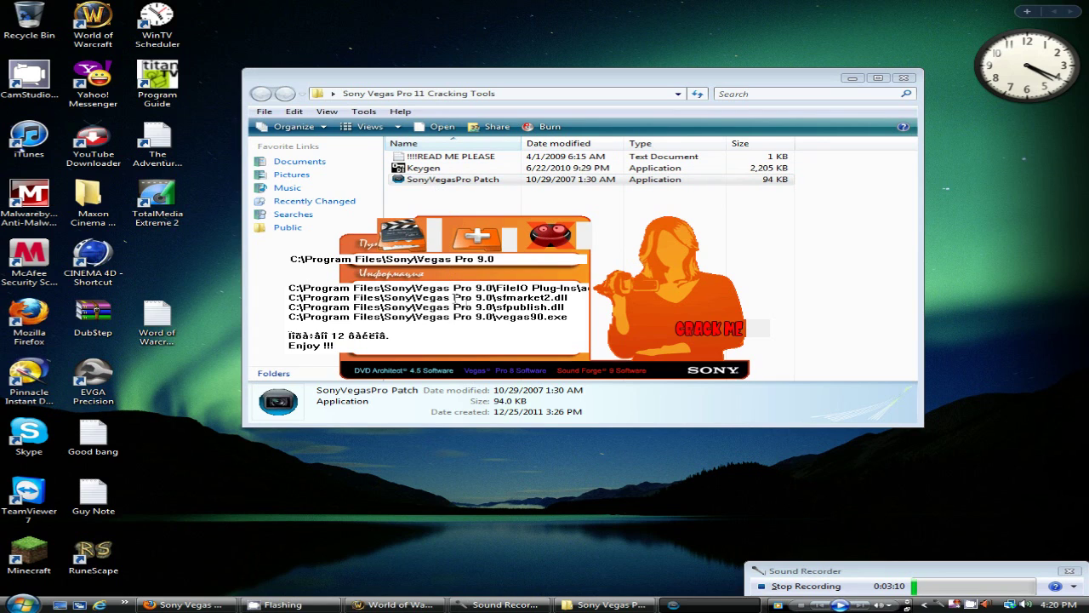
pyautogui.moveTo(340, 346); pyautogui.dragTo(275, 348)
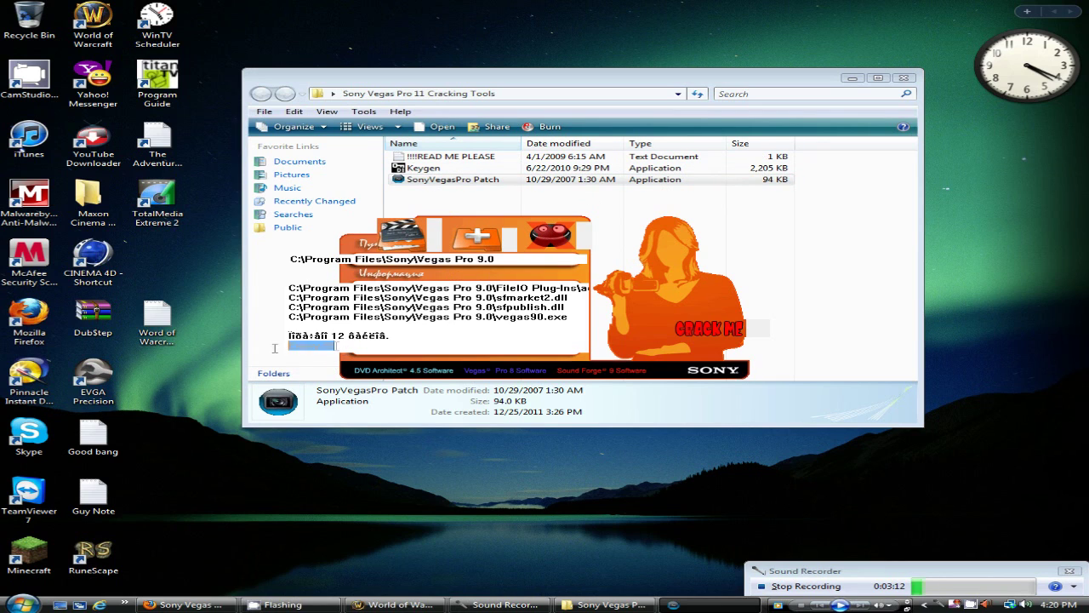
pyautogui.click(424, 332)
pyautogui.click(552, 235)
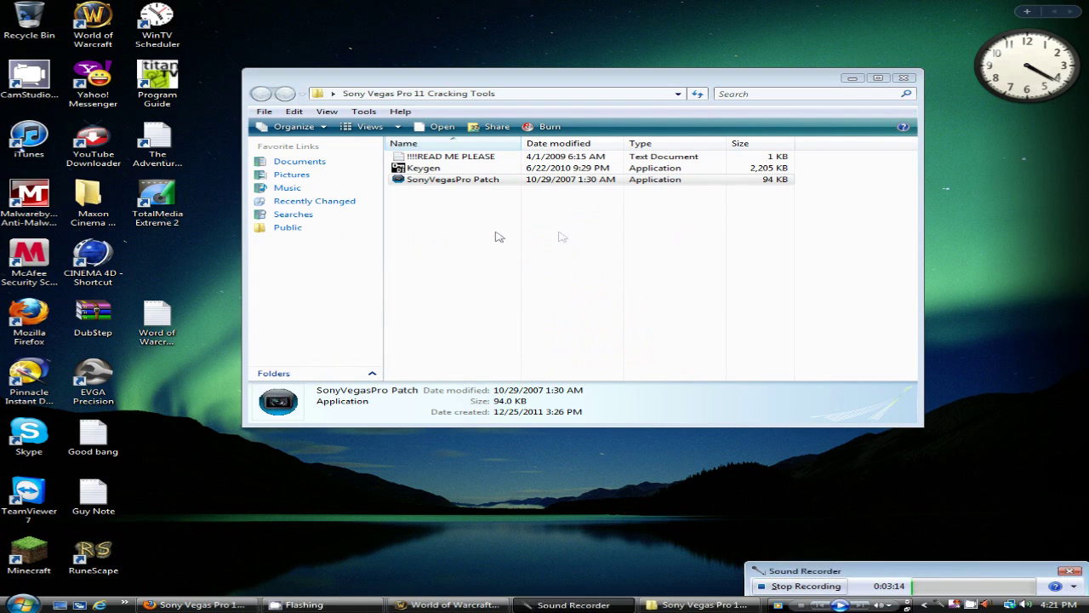
# Run the Keygen as administrator to generate a serial and activation code, and move its window up-left
pyautogui.rightClick(423, 171)
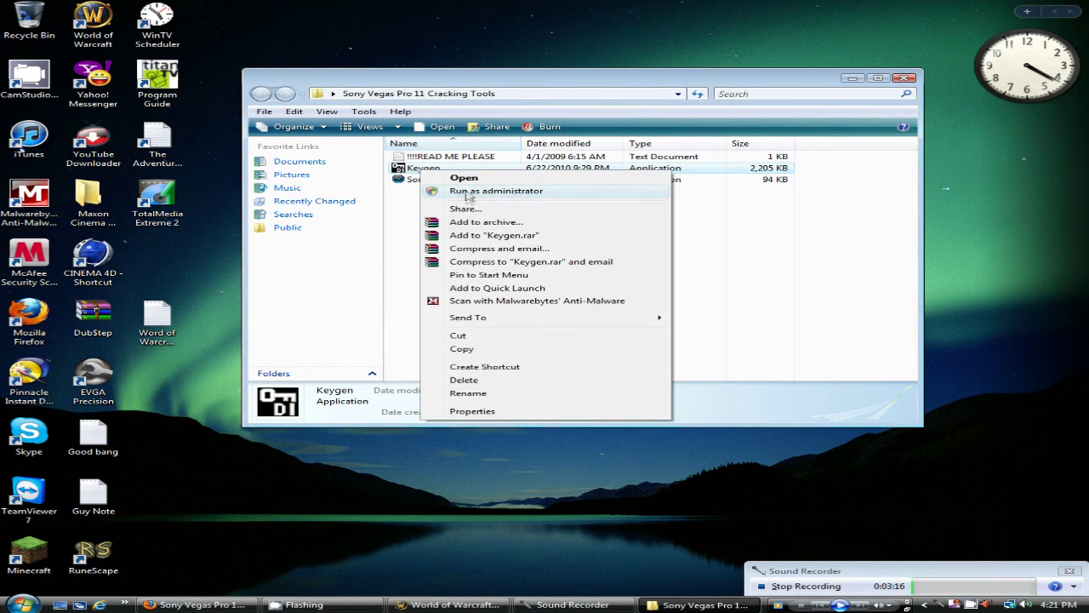
pyautogui.click(468, 193)
pyautogui.click(766, 354)
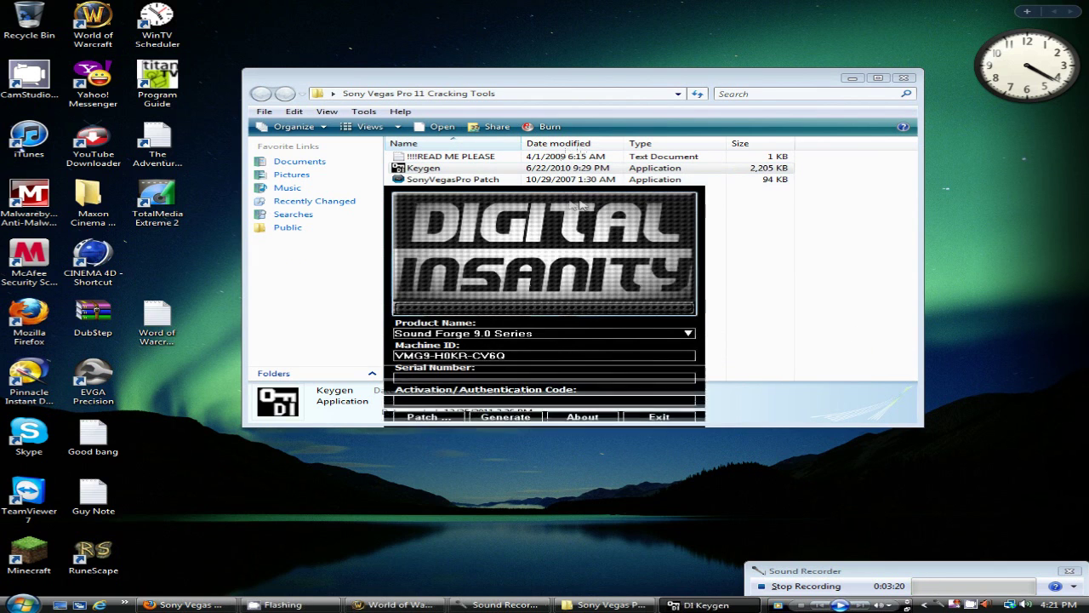
pyautogui.moveTo(586, 211); pyautogui.dragTo(440, 171)
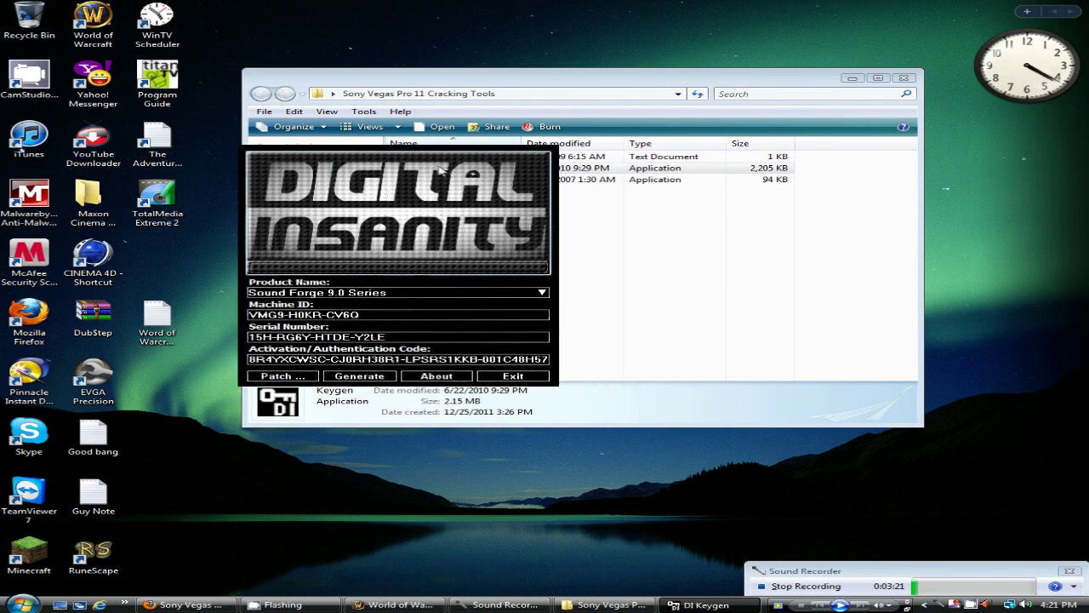
pyautogui.click(1027, 605)
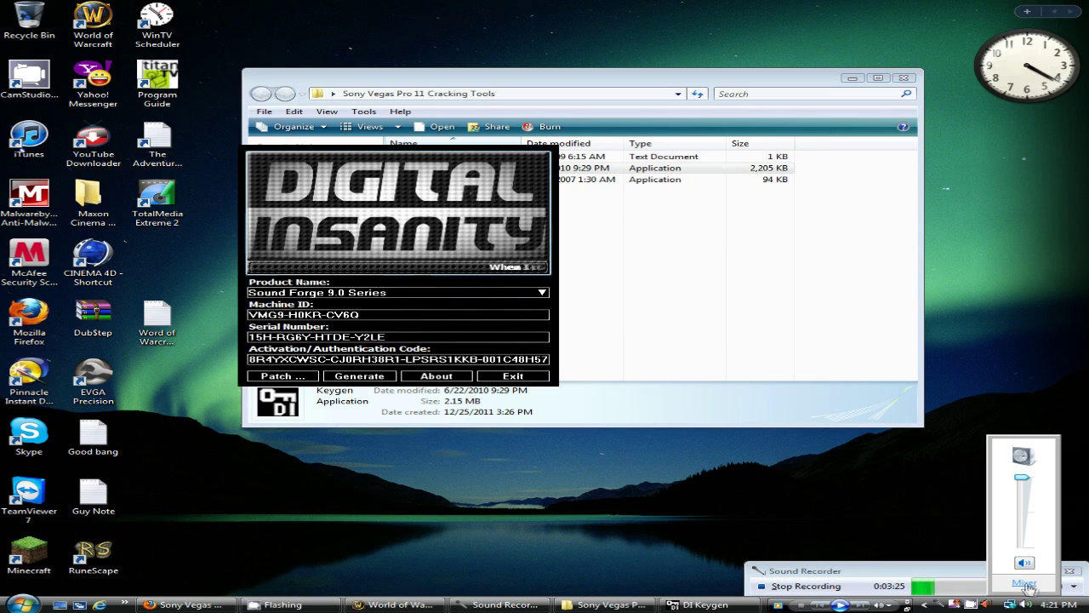
# Turn the DI Keygen's volume all the way down in Volume Mixer, close it, and centre the keygen
pyautogui.click(1024, 584)
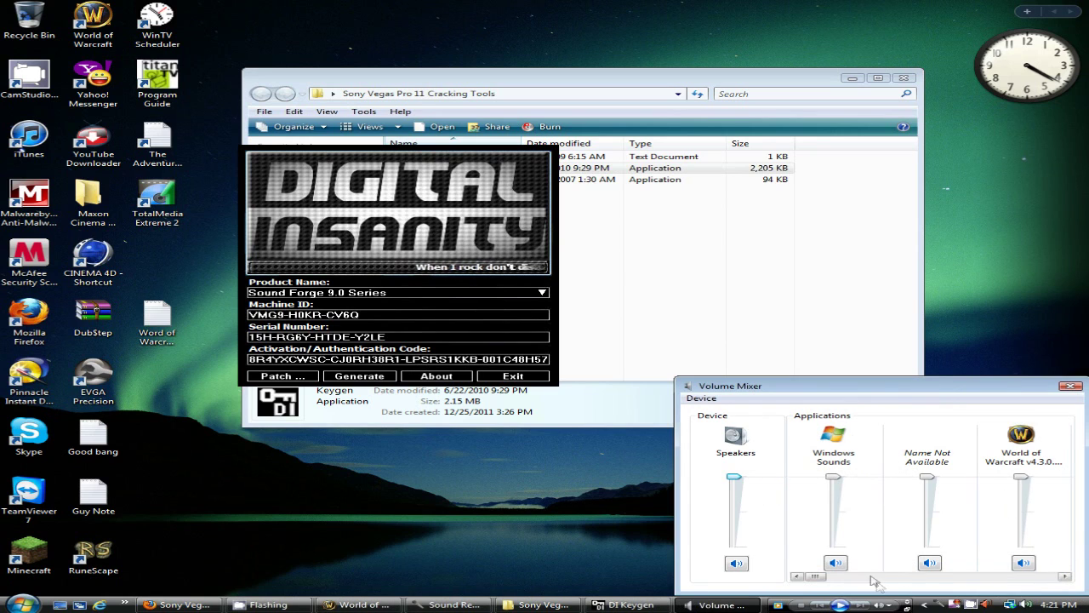
pyautogui.click(1065, 576)
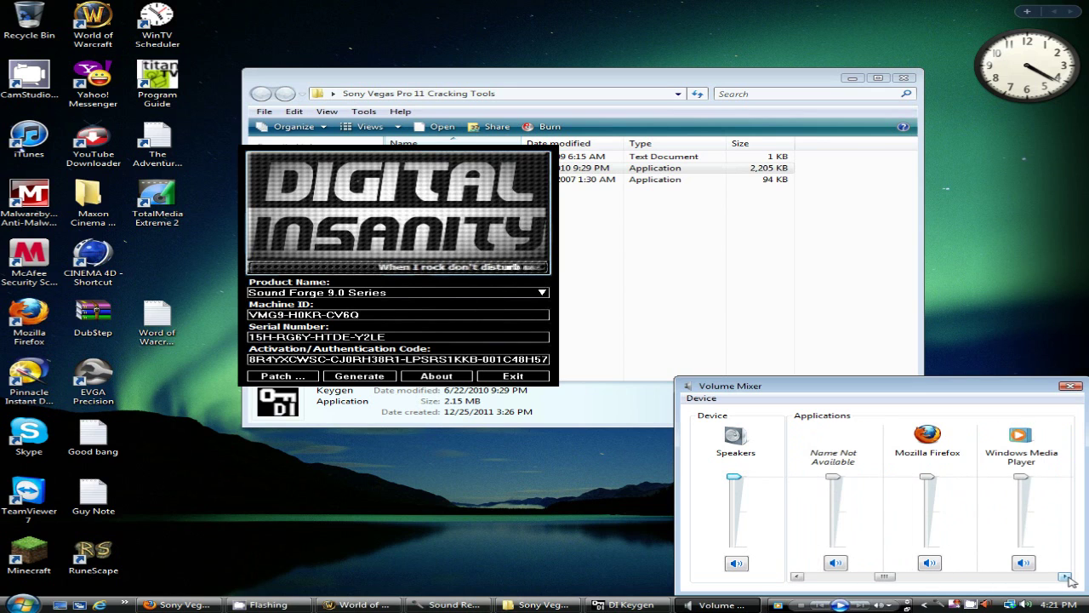
pyautogui.click(1065, 576)
pyautogui.click(1065, 576)
pyautogui.click(1065, 576)
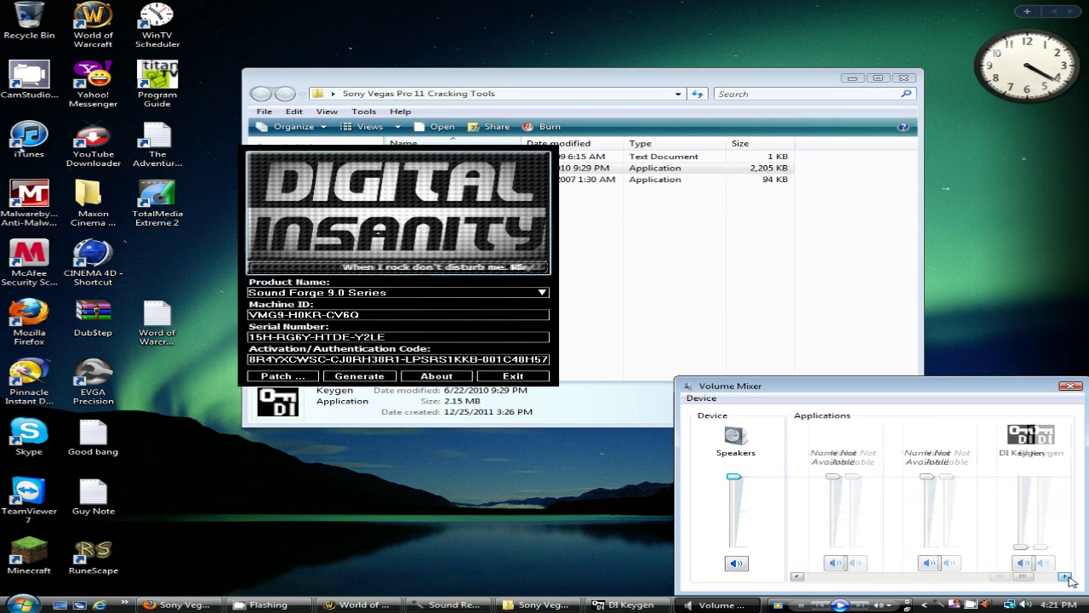
pyautogui.click(1065, 577)
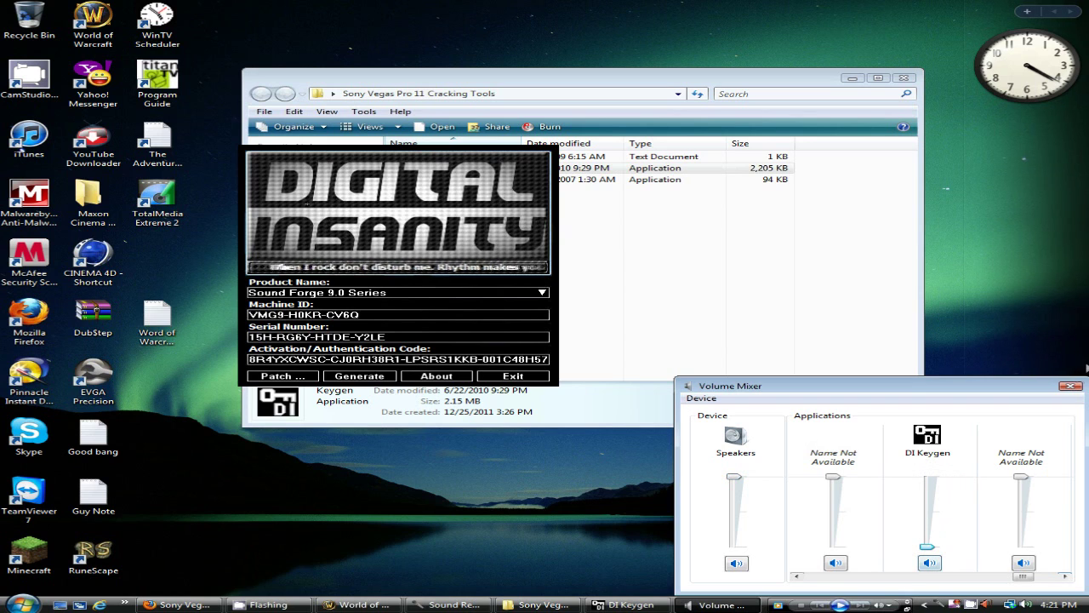
pyautogui.click(1070, 386)
pyautogui.moveTo(385, 160); pyautogui.dragTo(563, 227)
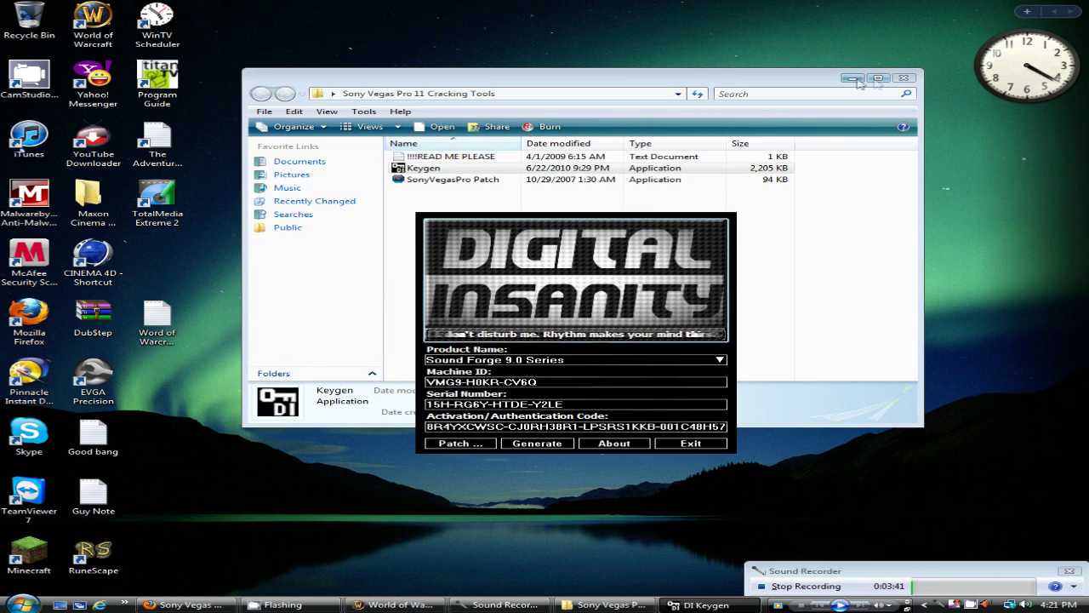
# Close the tools folder and put a Vegas Pro 9.0 shortcut from the Start menu's Sony folder on the desktop
pyautogui.click(905, 78)
pyautogui.moveTo(566, 275); pyautogui.dragTo(736, 240)
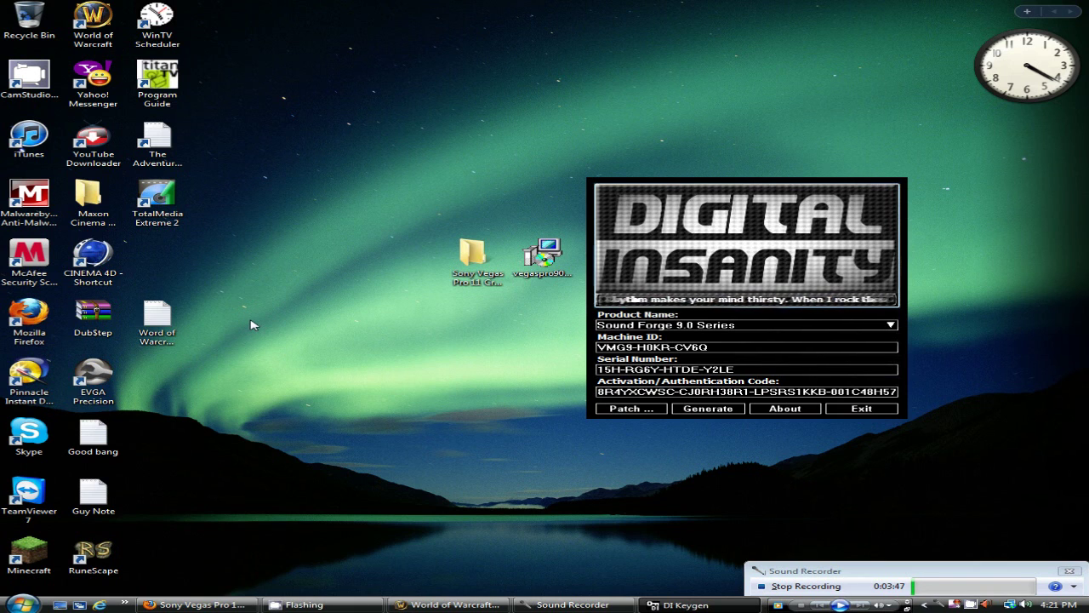
pyautogui.click(23, 604)
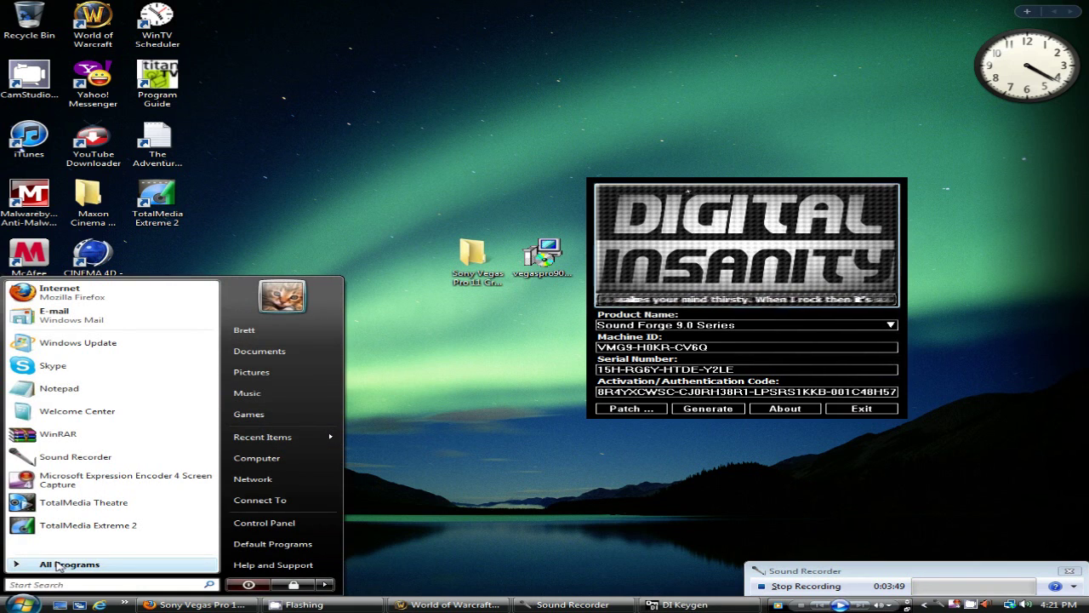
pyautogui.click(51, 564)
pyautogui.scroll(-7, 128, 468)
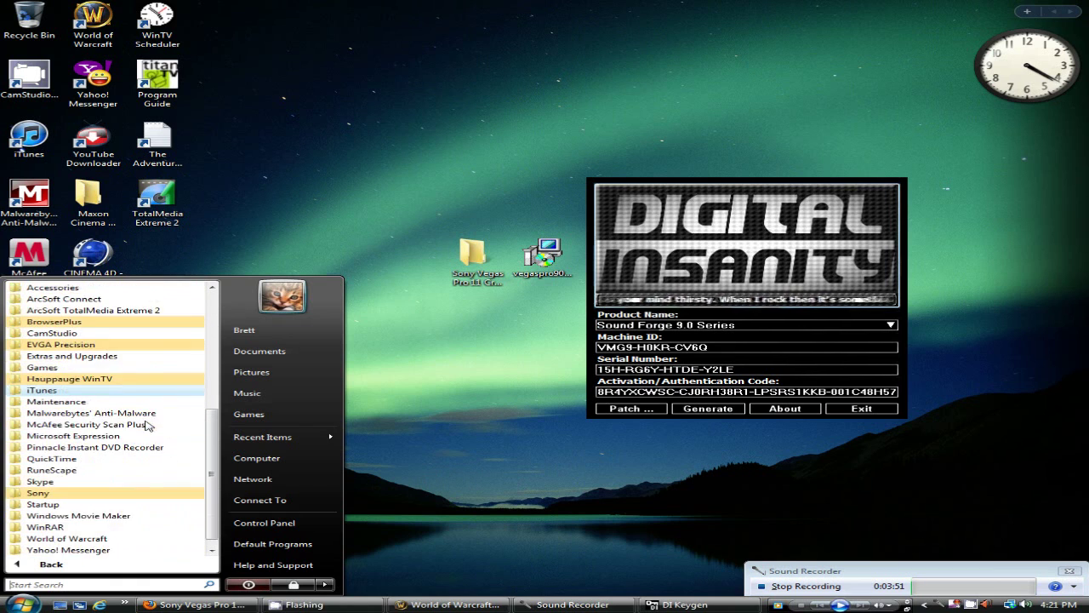
pyautogui.click(44, 482)
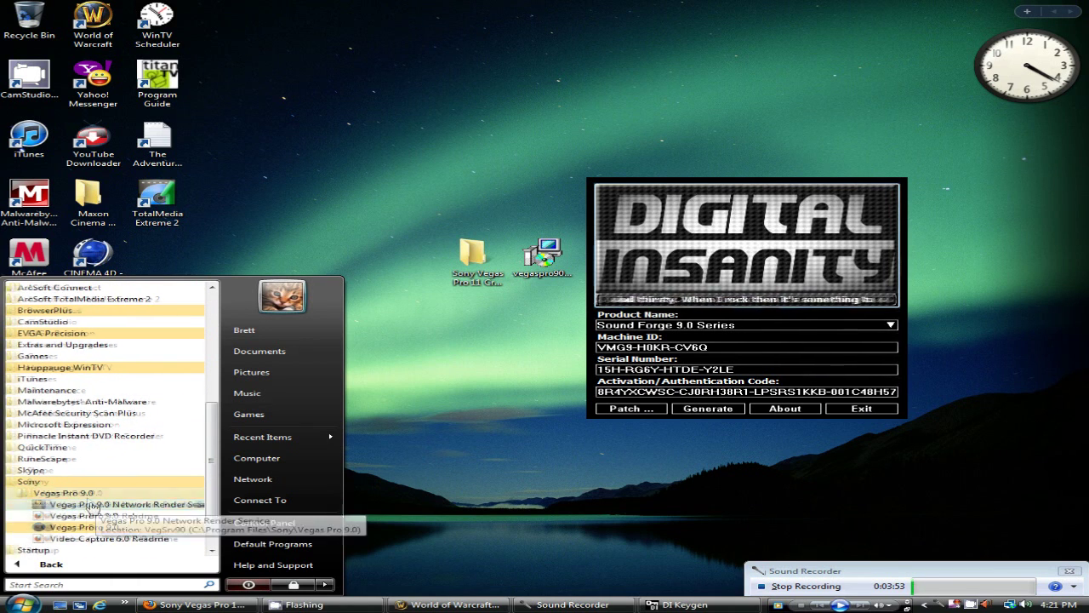
pyautogui.click(56, 493)
pyautogui.moveTo(72, 527); pyautogui.dragTo(514, 344)
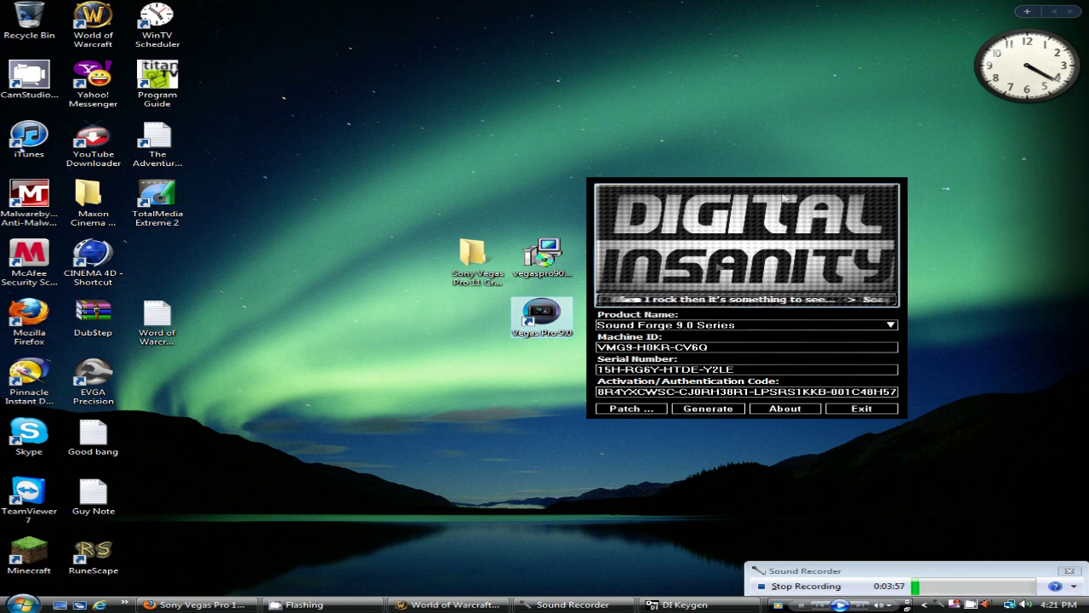
pyautogui.moveTo(783, 196); pyautogui.dragTo(835, 160)
# Run Vegas Pro 9.0 as administrator and move its registration window to the left
pyautogui.rightClick(542, 321)
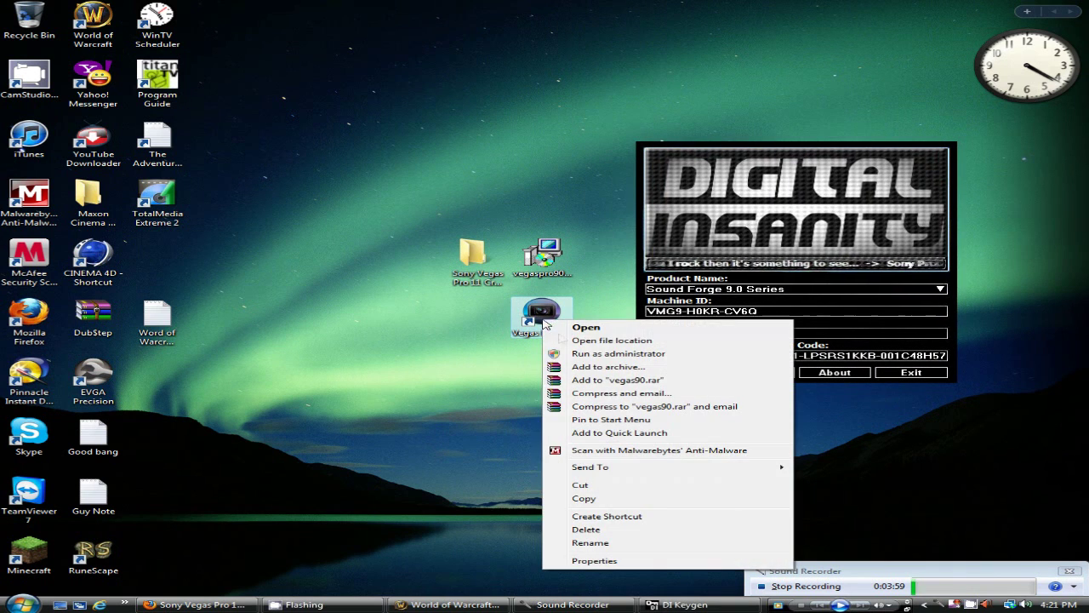
pyautogui.click(607, 354)
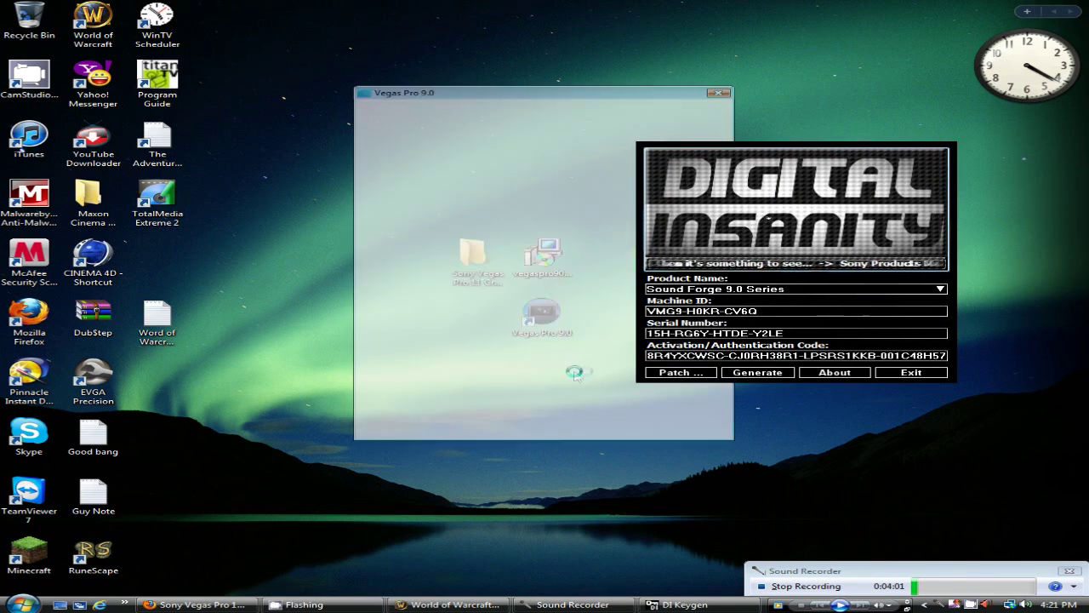
pyautogui.moveTo(547, 105); pyautogui.dragTo(413, 100)
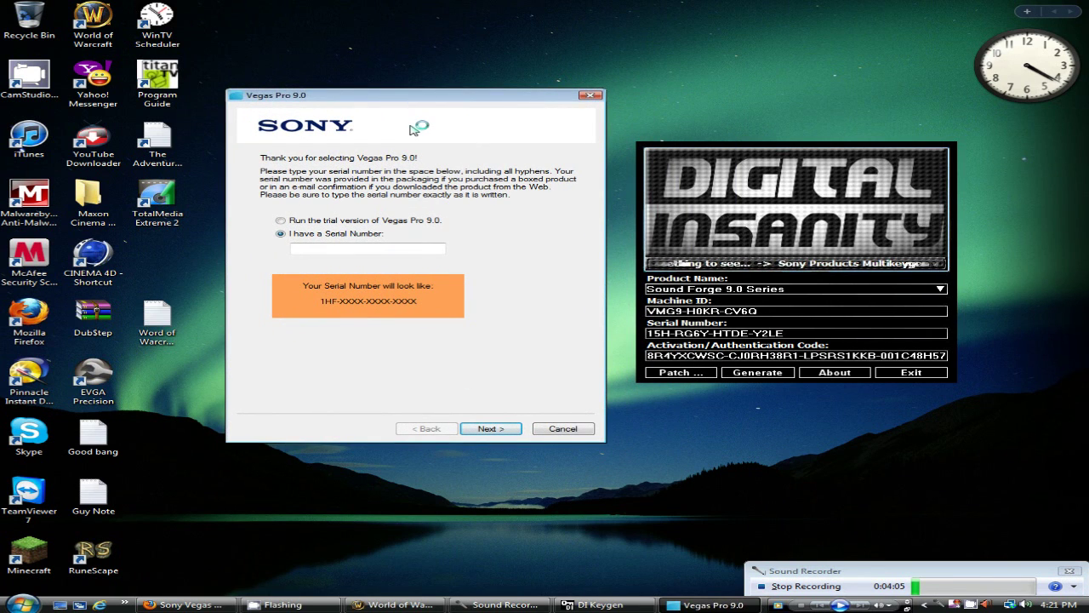
# Set DI Keygen's product to Vegas Pro 9.0 (32 and 64 bit) Series and generate codes
pyautogui.click(790, 289)
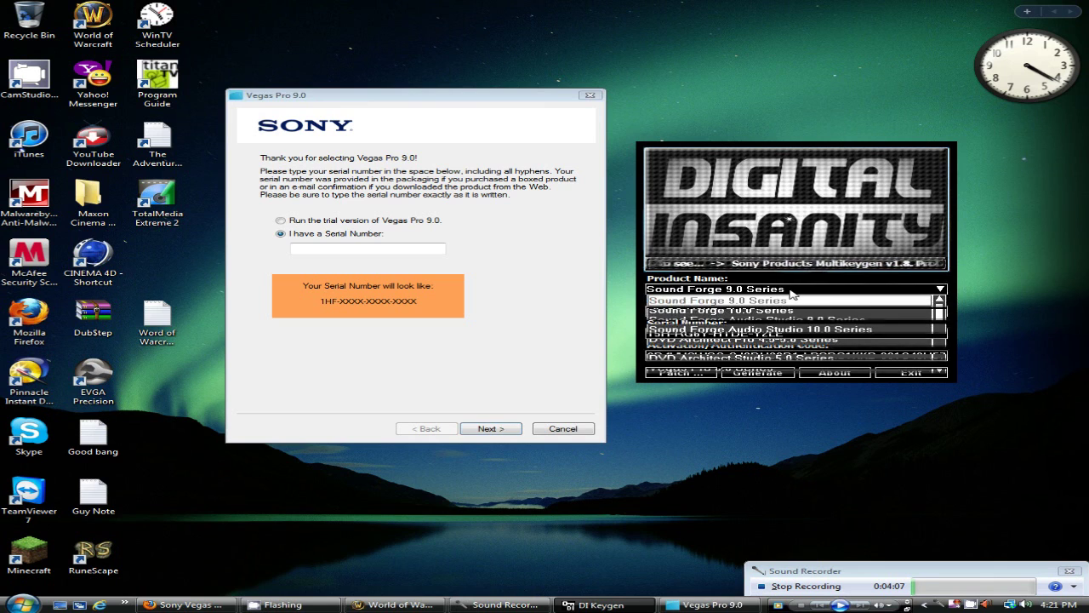
pyautogui.scroll(-1, 821, 356)
pyautogui.scroll(-4, 822, 356)
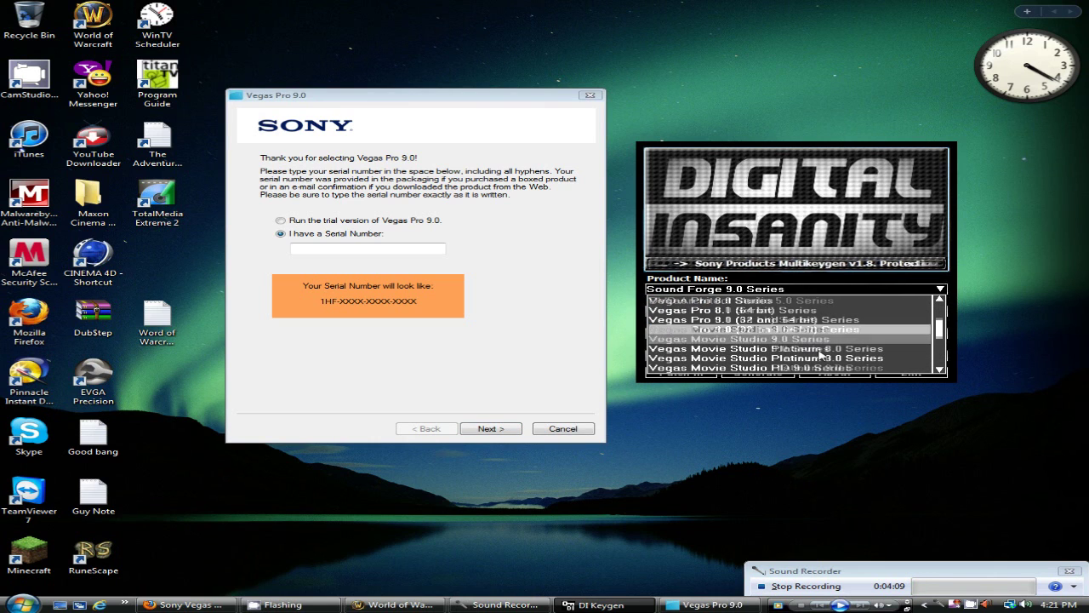
pyautogui.click(770, 320)
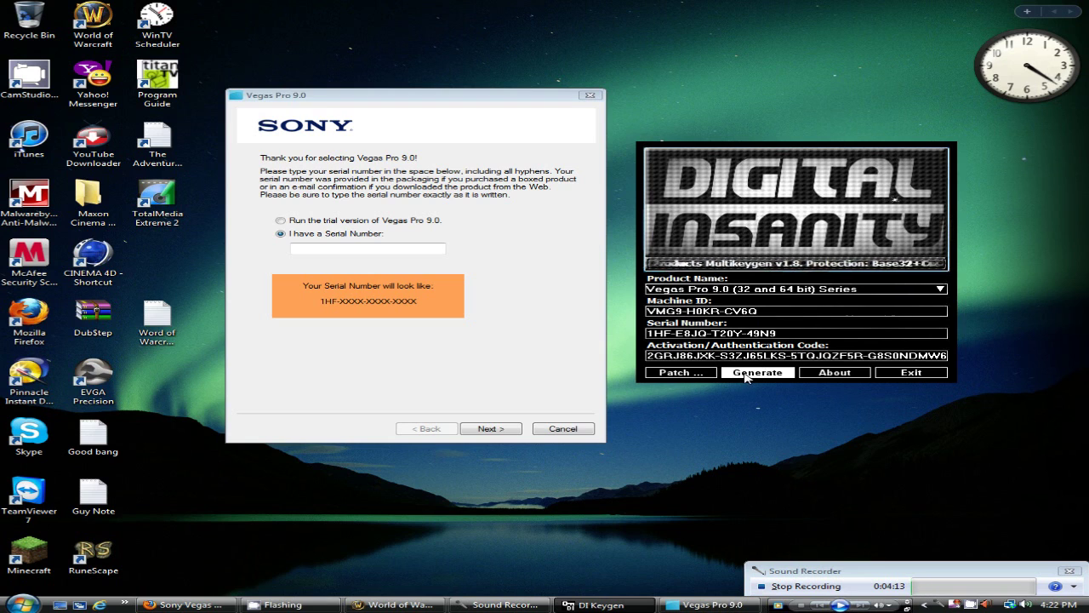
pyautogui.click(746, 377)
pyautogui.click(746, 377)
pyautogui.click(746, 377)
pyautogui.click(745, 377)
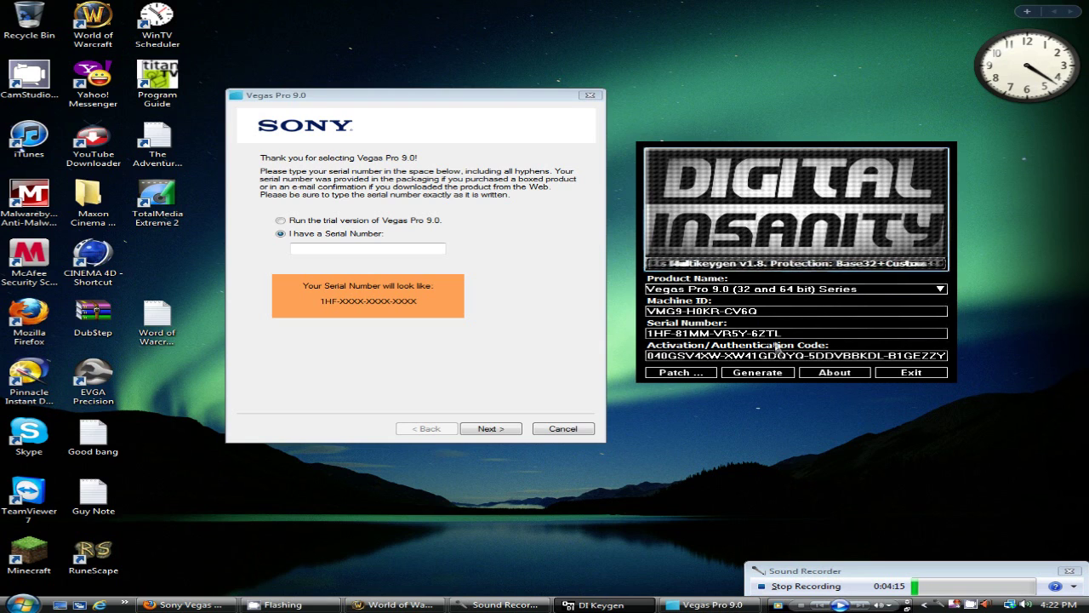
# Copy the generated serial number from the keygen
pyautogui.moveTo(788, 332); pyautogui.dragTo(627, 340)
pyautogui.rightClick(684, 335)
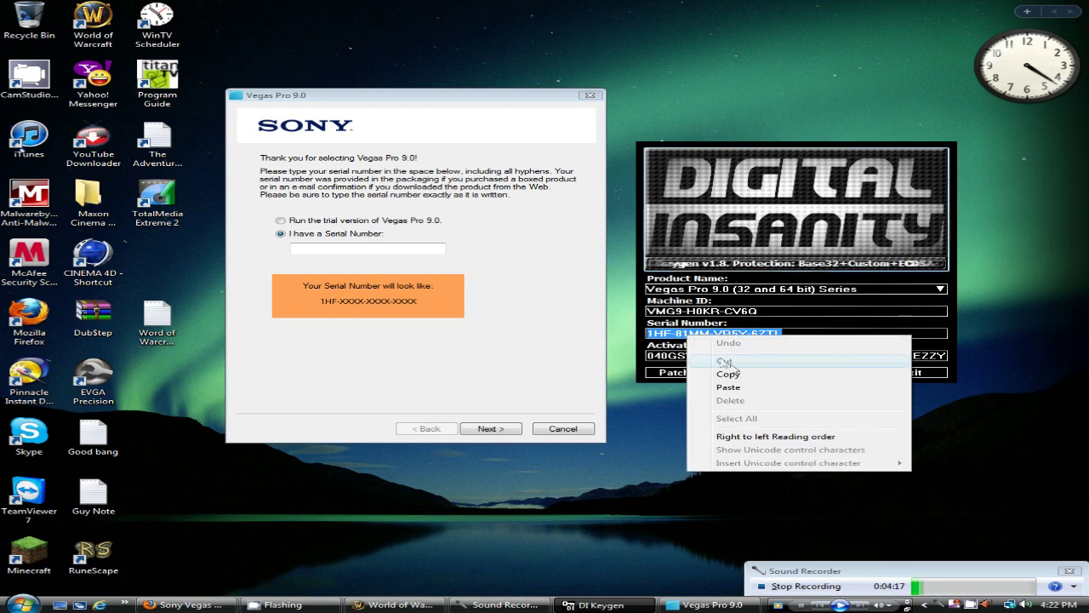
pyautogui.click(728, 374)
pyautogui.click(348, 249)
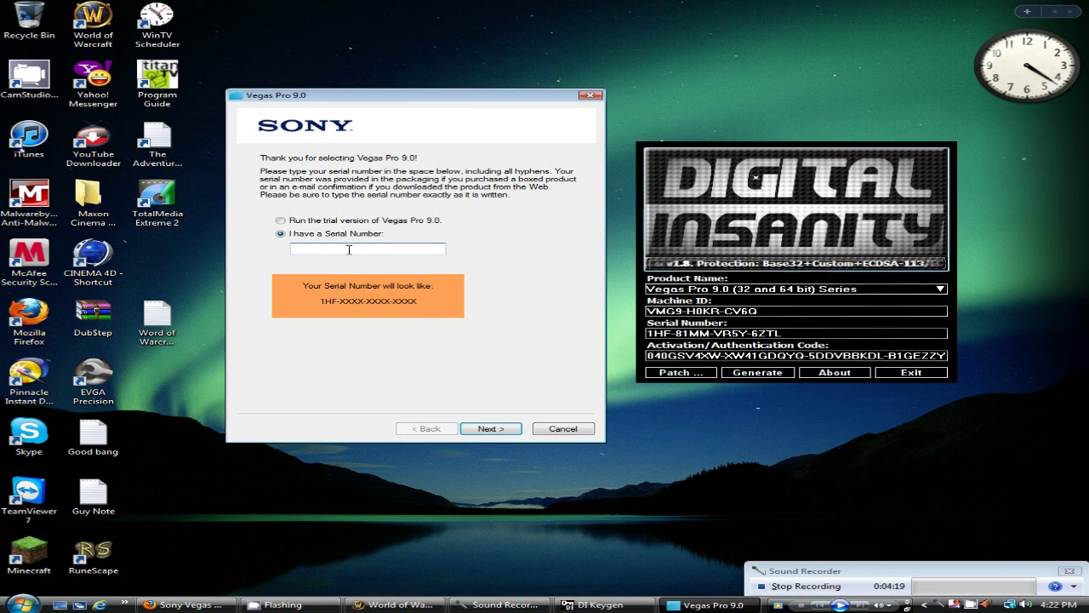
# Paste the serial into Vegas and choose to register from another computer
pyautogui.rightClick(349, 249)
pyautogui.click(380, 285)
pyautogui.click(490, 428)
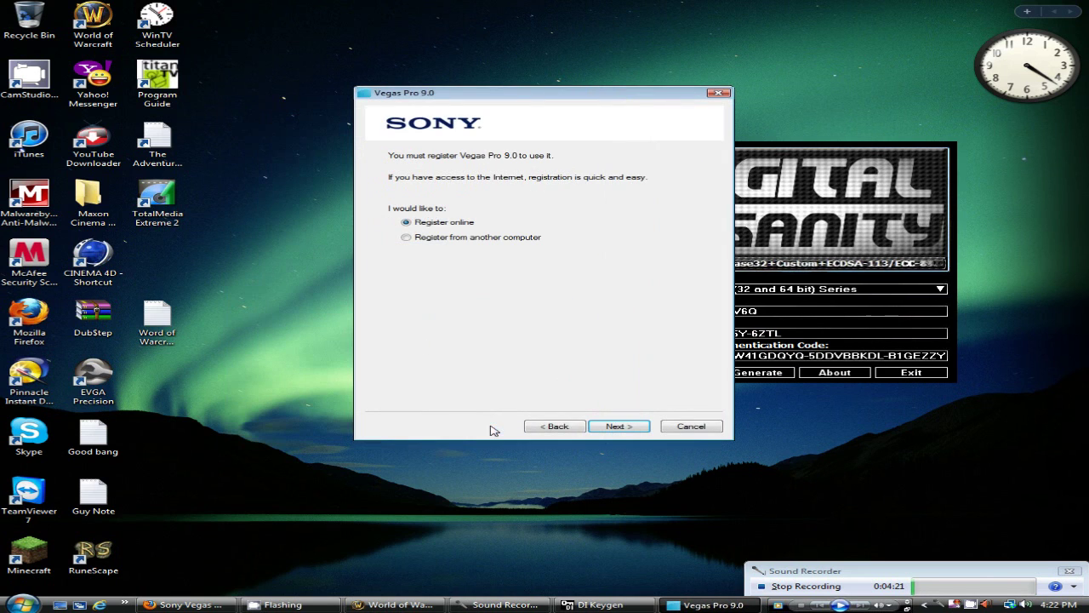
pyautogui.click(614, 426)
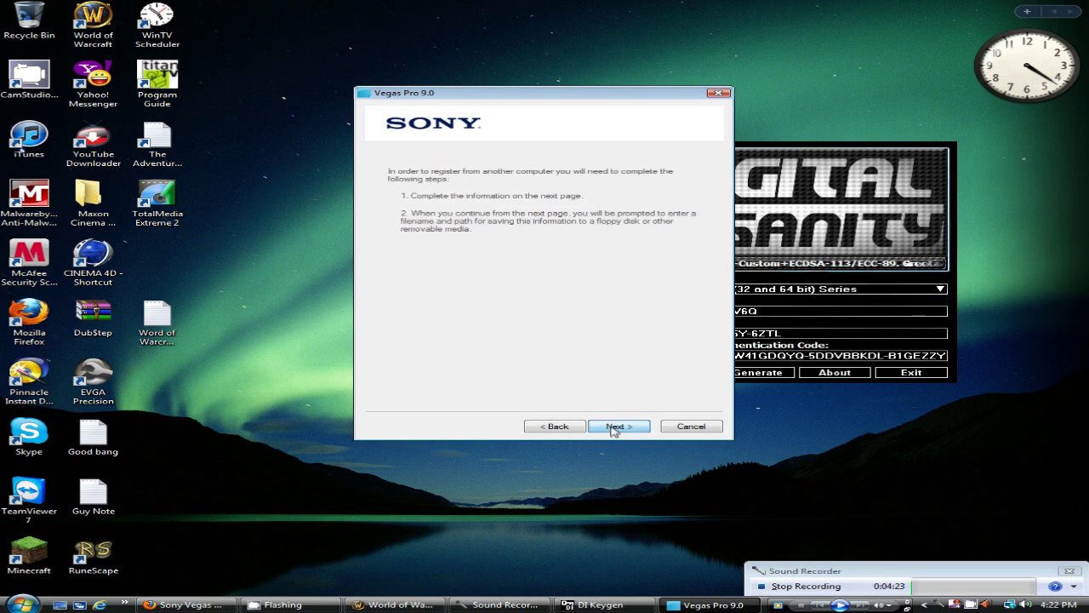
pyautogui.click(617, 427)
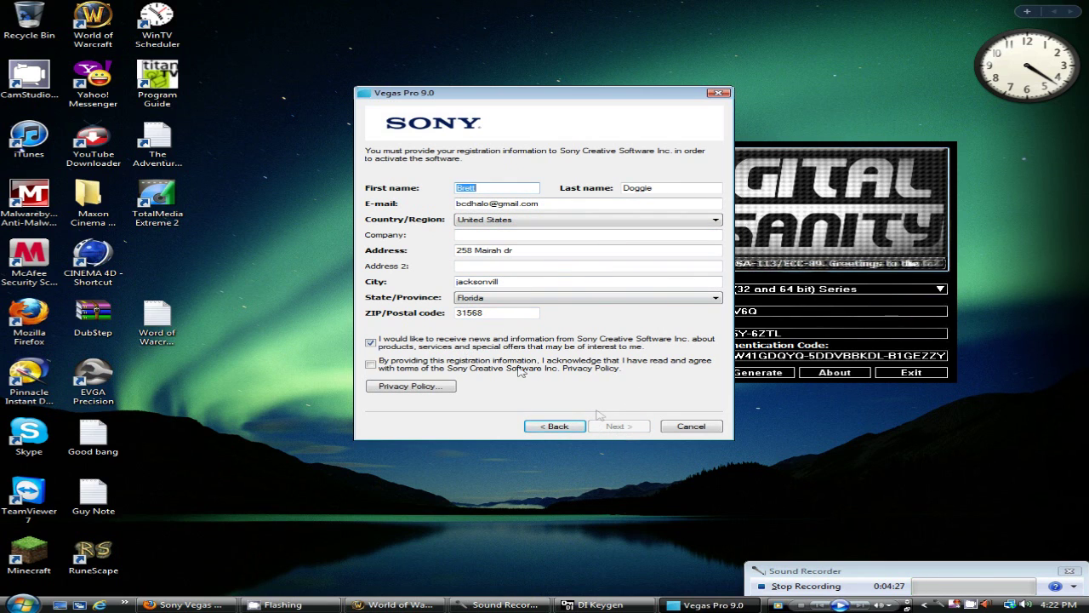
# Accept the privacy terms and save Register Vegas Pro.htm in Documents, replacing the old file
pyautogui.click(368, 367)
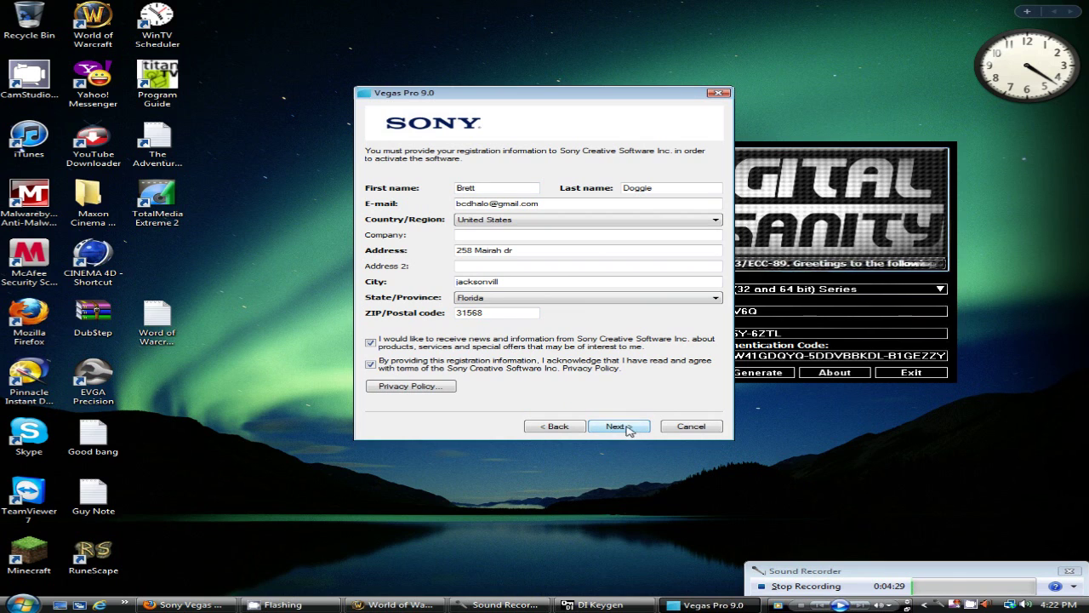
pyautogui.click(626, 428)
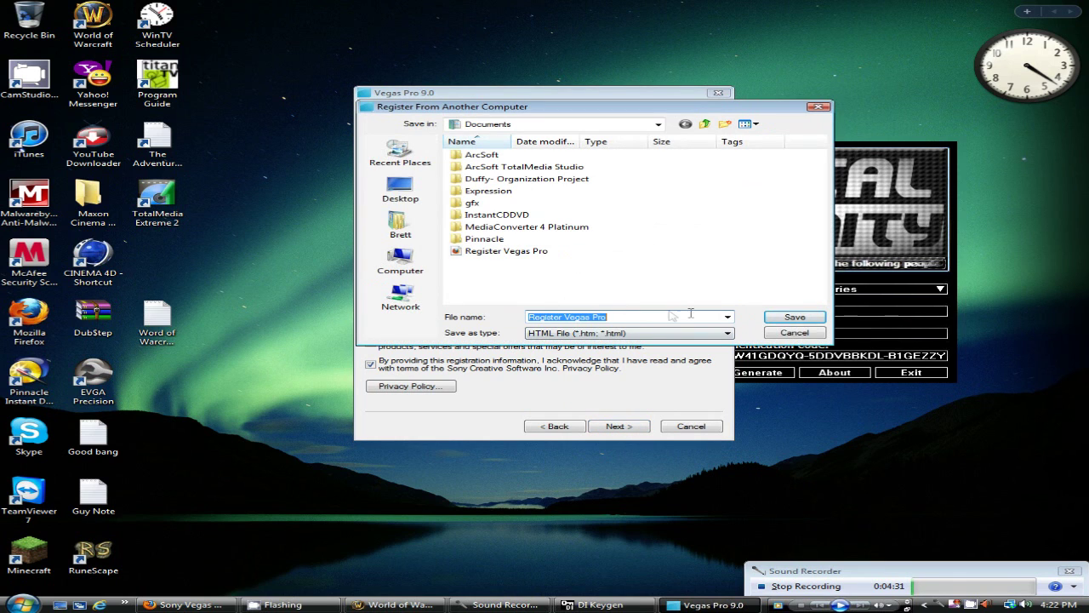
pyautogui.click(481, 251)
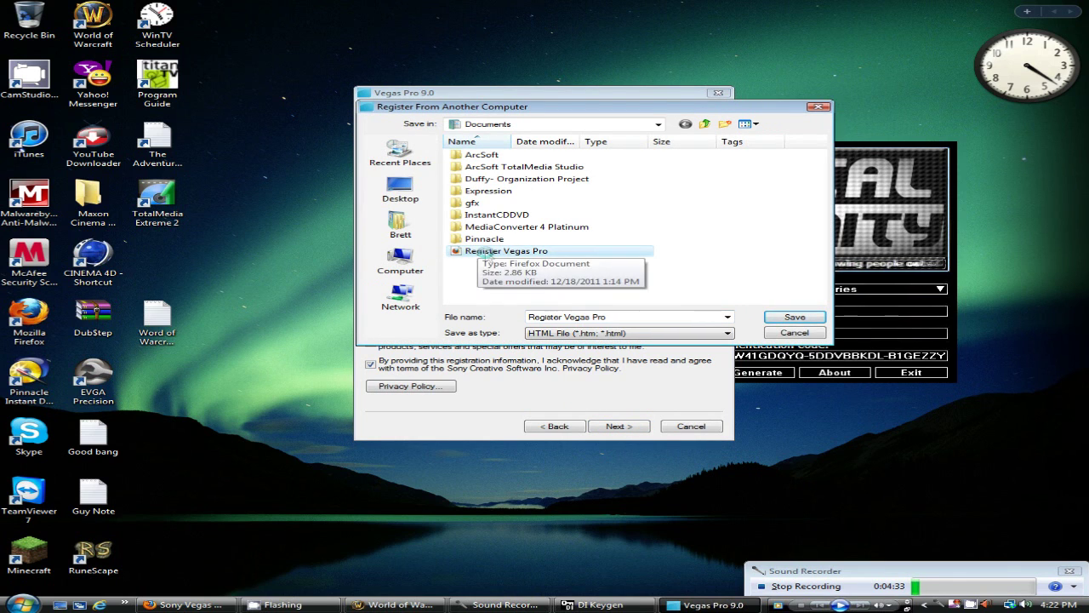
pyautogui.press('Delete')
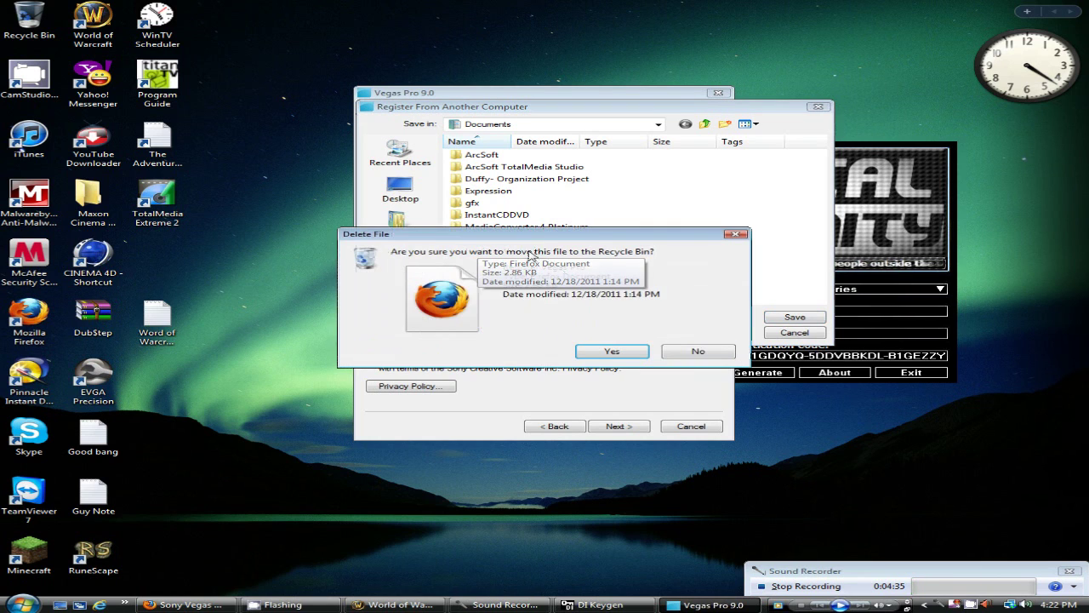
pyautogui.click(611, 349)
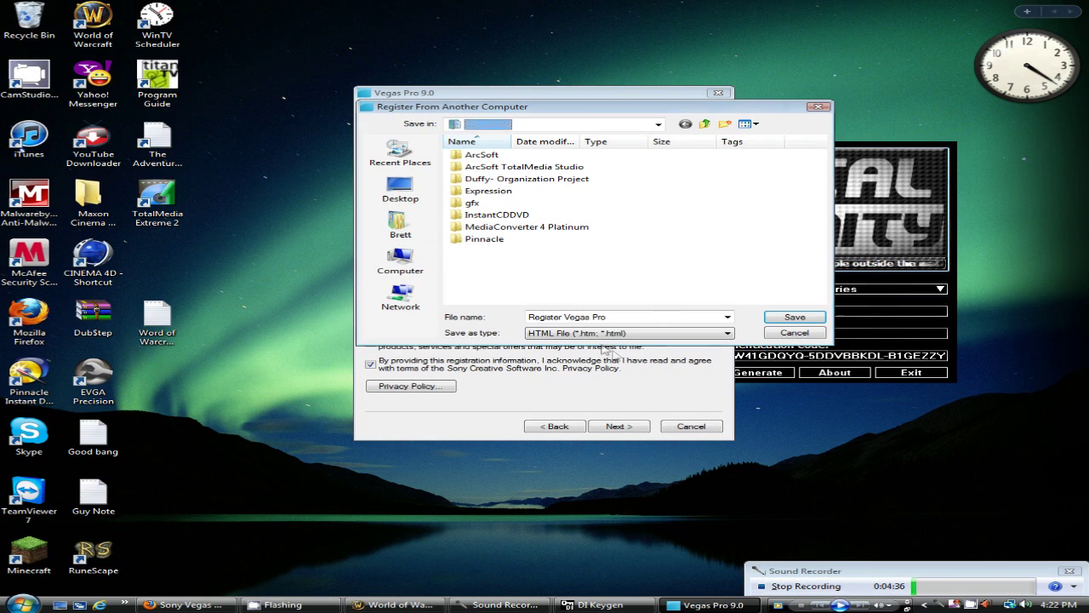
pyautogui.click(792, 317)
# Confirm replacing the registration file and advance to the authentication code step
pyautogui.click(597, 313)
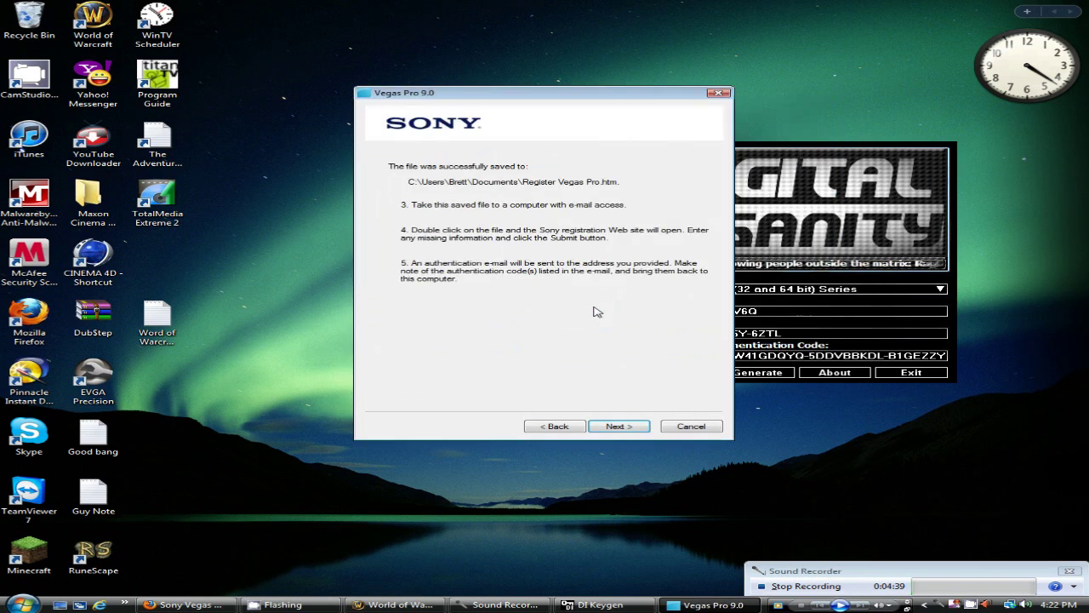
pyautogui.click(640, 428)
pyautogui.moveTo(566, 99); pyautogui.dragTo(414, 99)
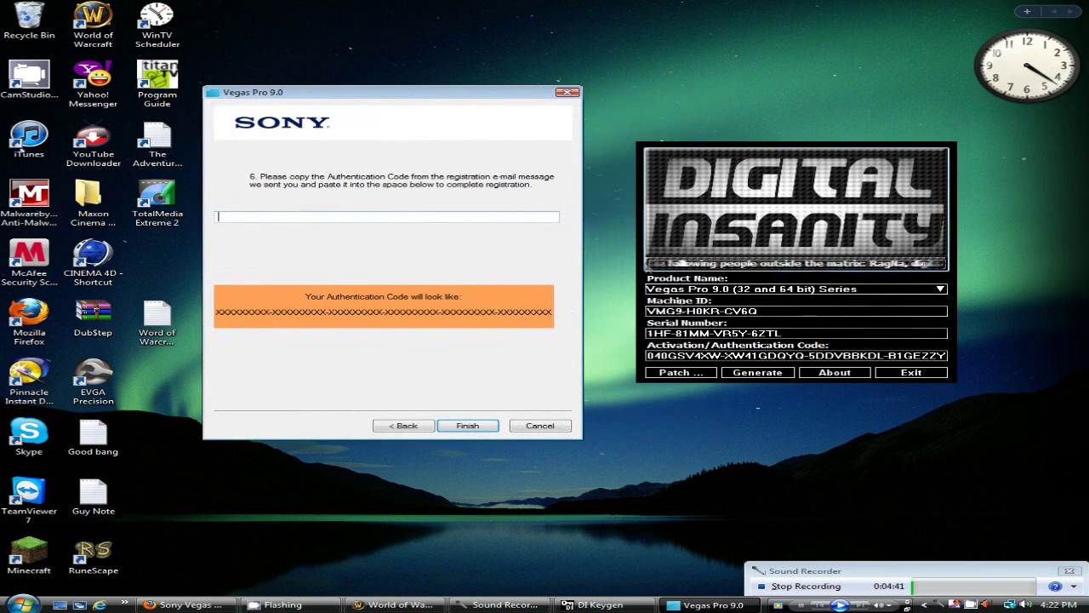
# Copy the keygen's activation code into the authentication field and finish registration
pyautogui.moveTo(664, 355); pyautogui.dragTo(439, 357)
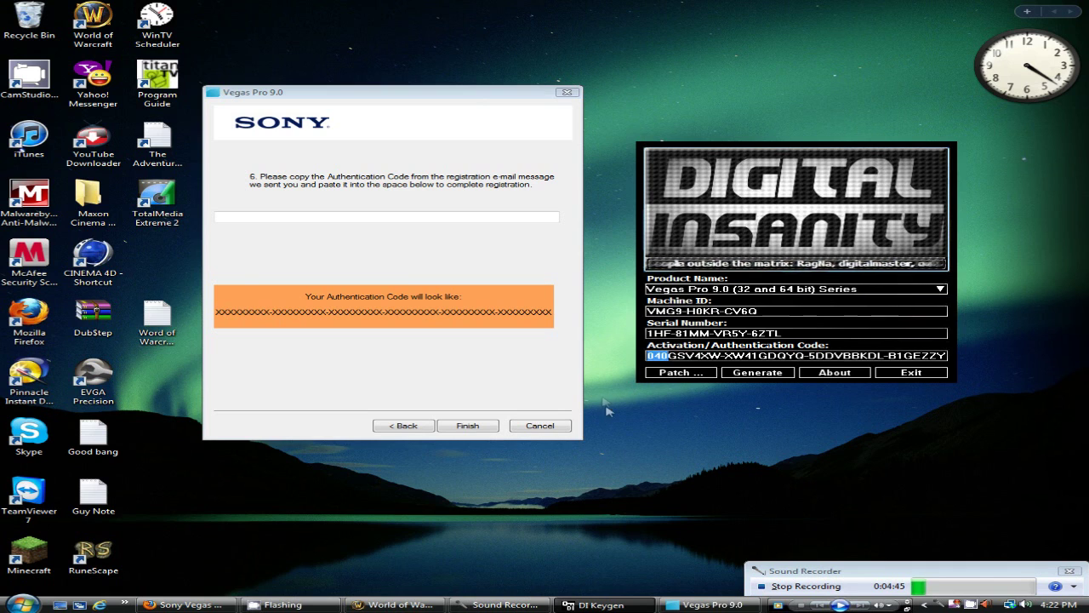
pyautogui.click(638, 370)
pyautogui.moveTo(648, 358); pyautogui.dragTo(885, 371)
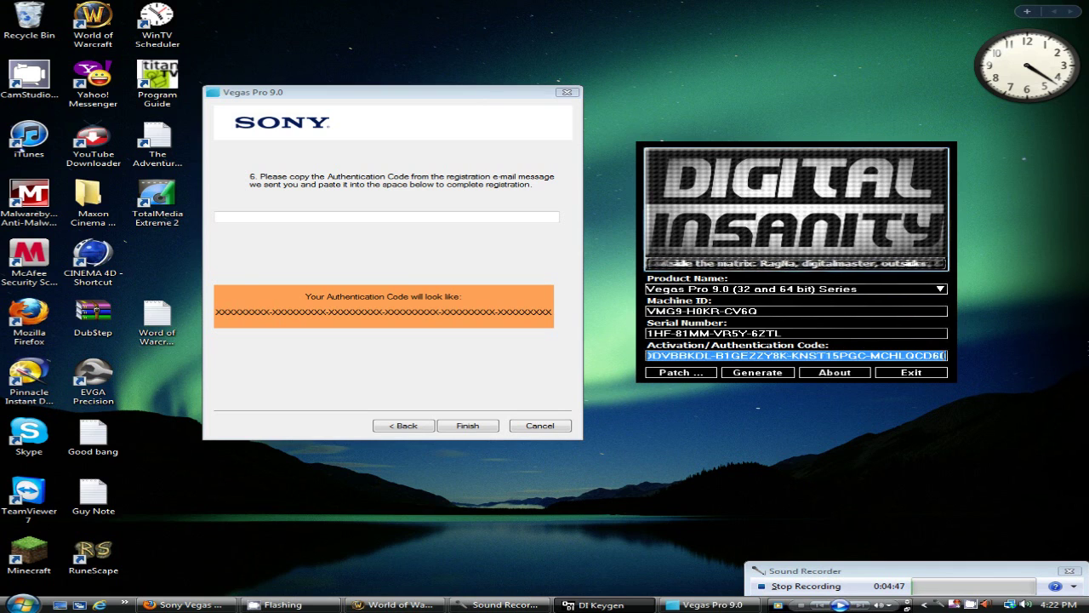
pyautogui.rightClick(712, 356)
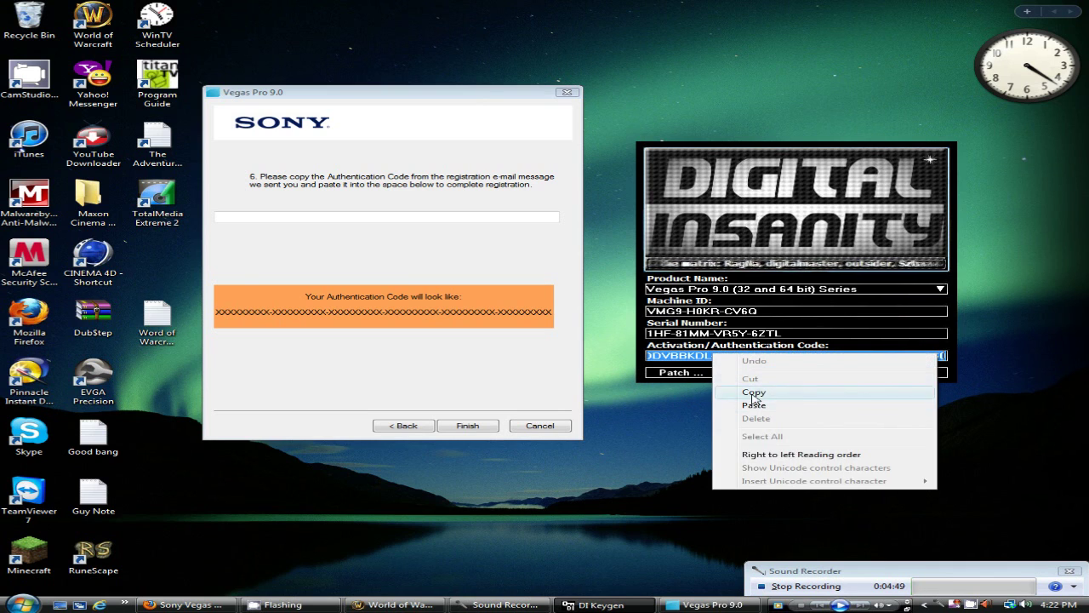
pyautogui.click(749, 392)
pyautogui.click(321, 215)
pyautogui.hotkey('ctrl', 'v')
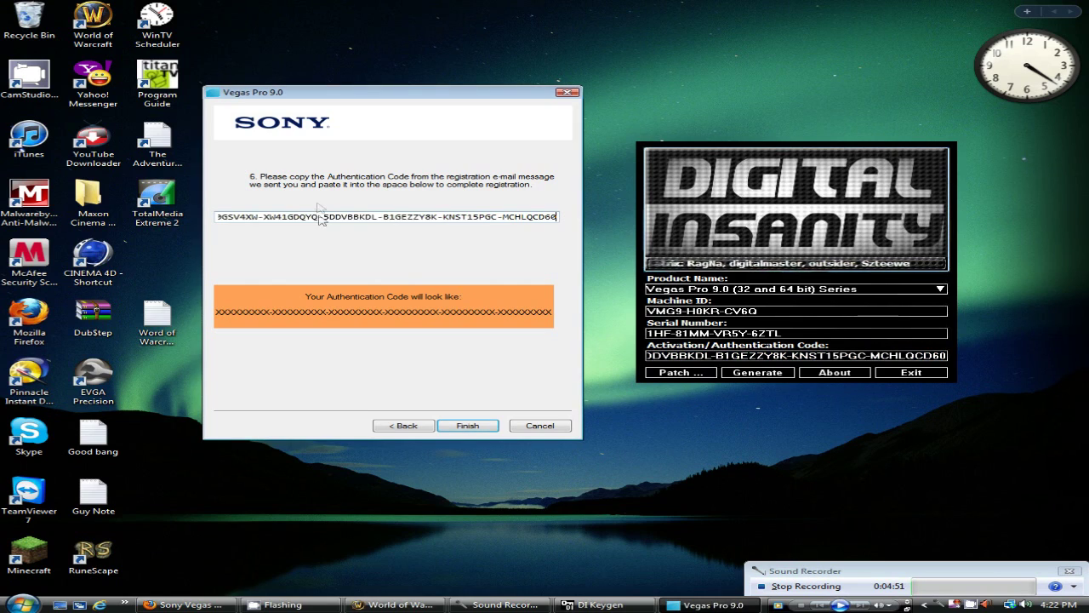
pyautogui.click(467, 425)
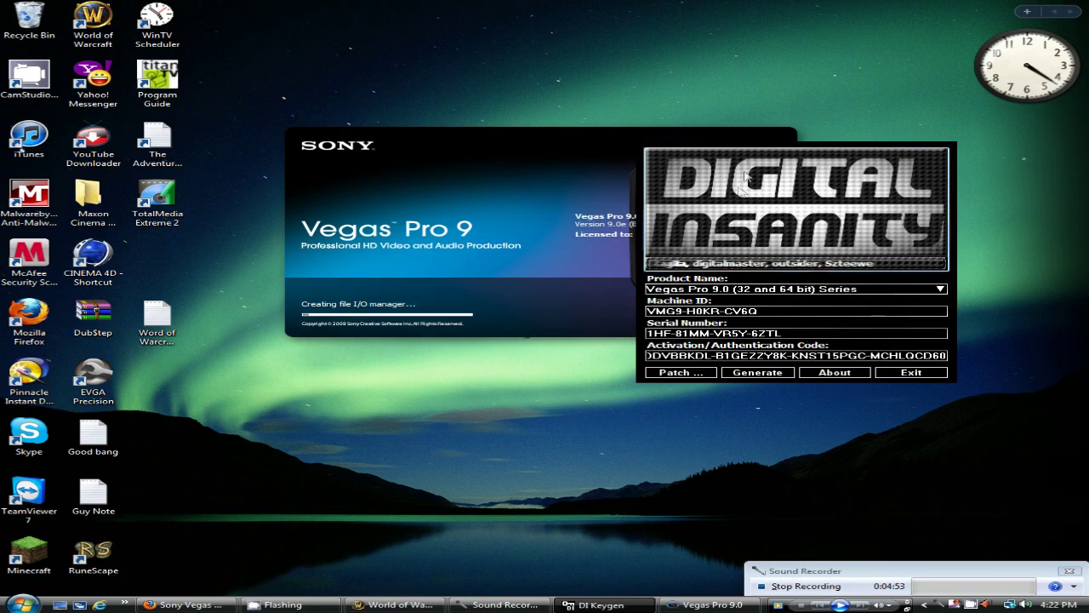
# Move the keygen window beside the Vegas splash screen while the program loads
pyautogui.moveTo(749, 163); pyautogui.dragTo(808, 243)
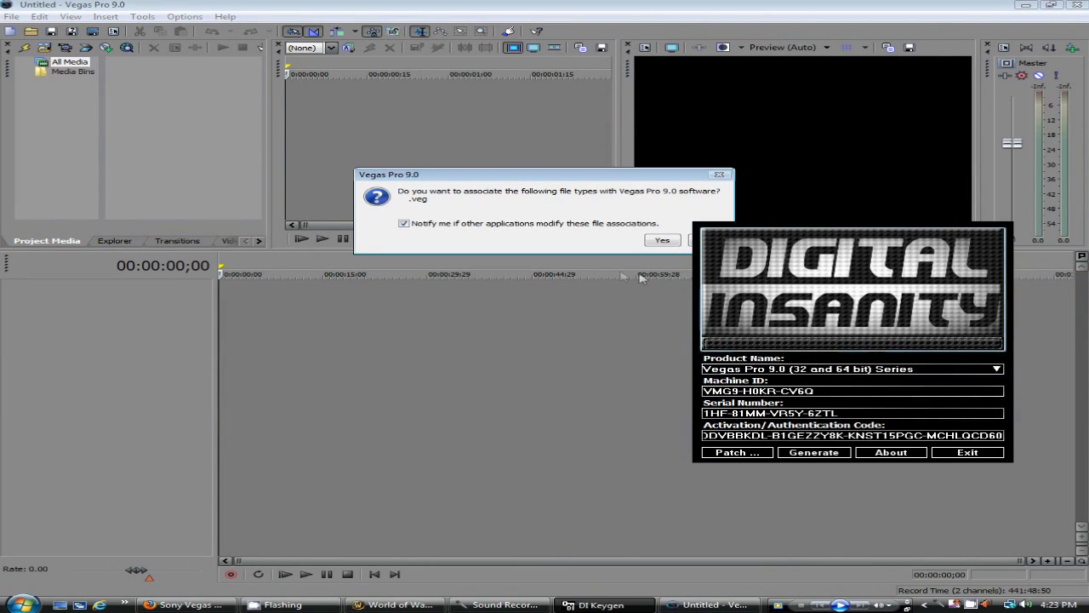
# Exit the keygen and decline associating .veg files with Vegas Pro
pyautogui.moveTo(869, 247); pyautogui.dragTo(844, 302)
pyautogui.click(943, 519)
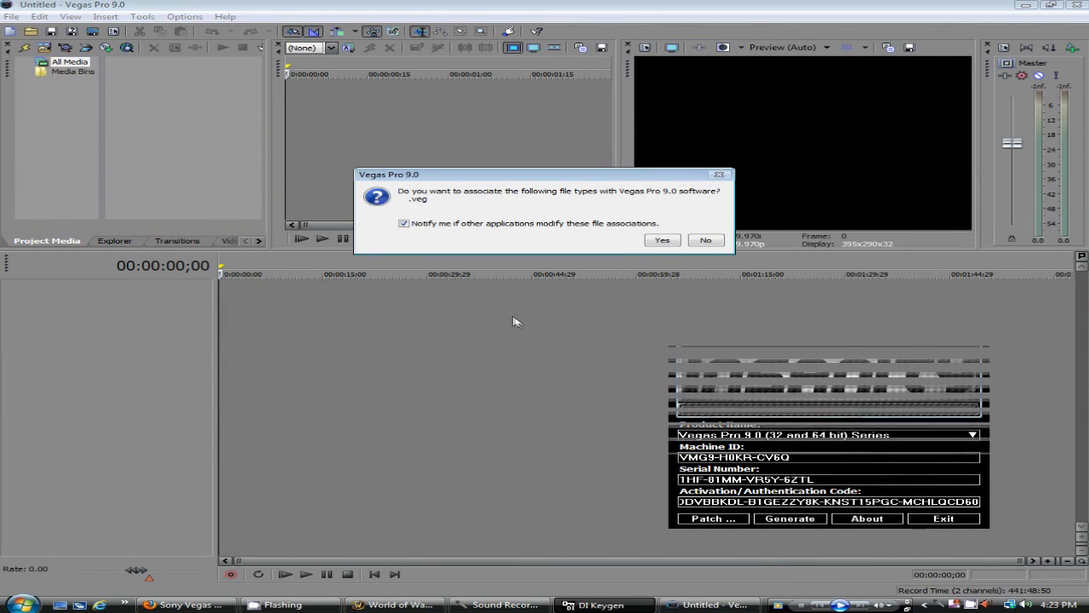
pyautogui.click(706, 240)
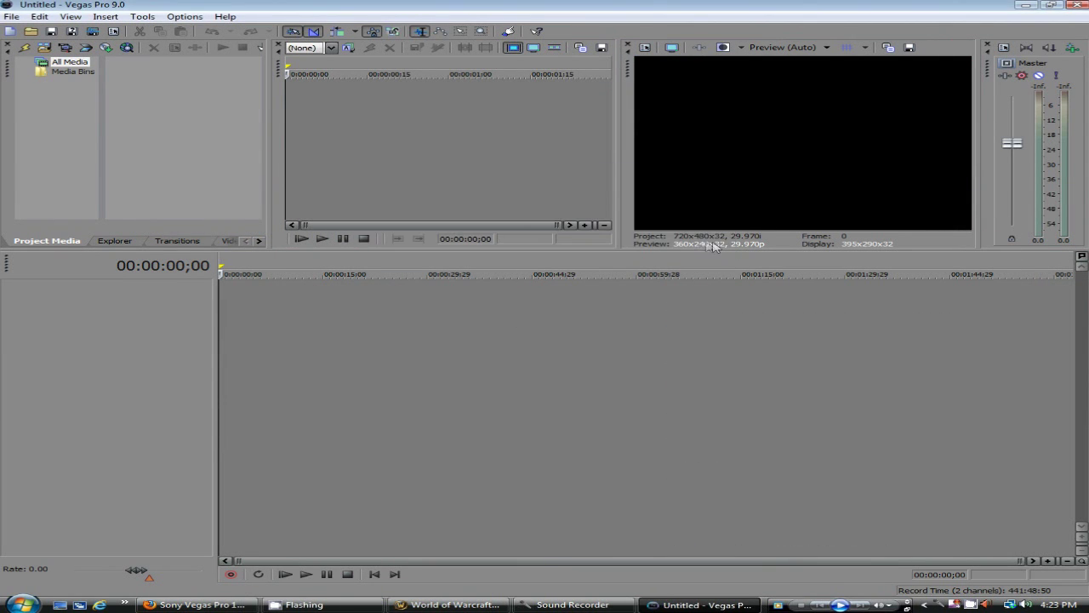
# Place the playhead near the timeline start and enlarge the upper panes
pyautogui.click(11, 16)
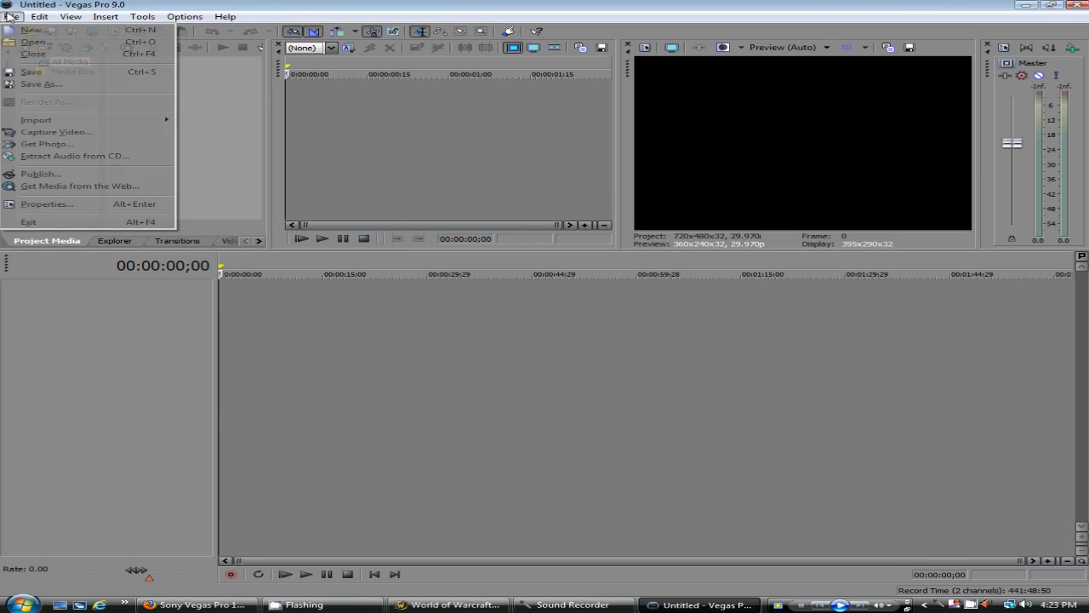
pyautogui.click(419, 333)
pyautogui.hotkey('alt', 'e')
pyautogui.click(227, 319)
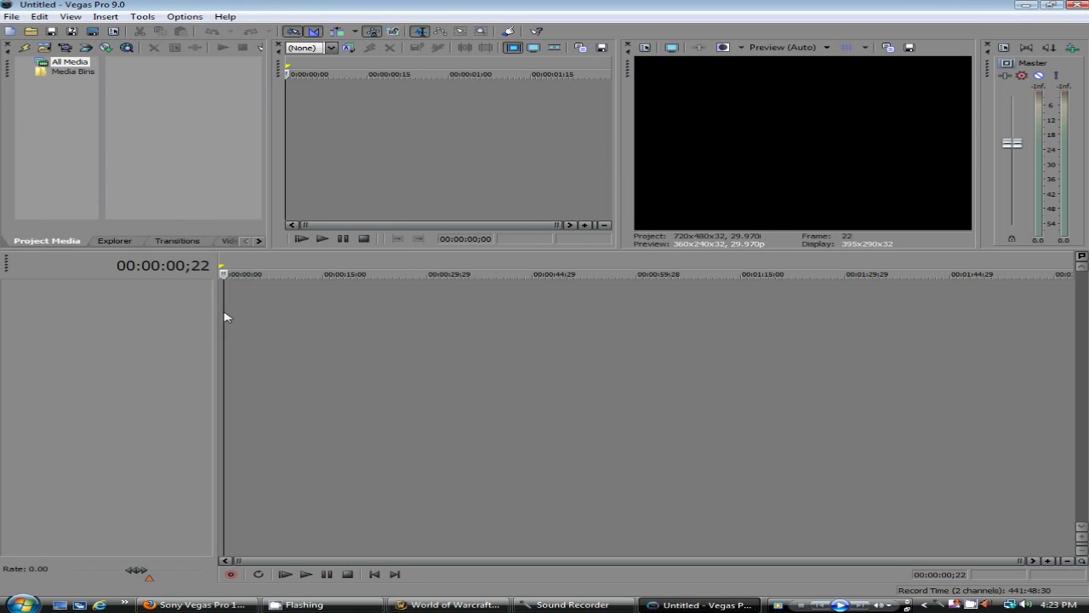
pyautogui.moveTo(308, 249); pyautogui.dragTo(315, 334)
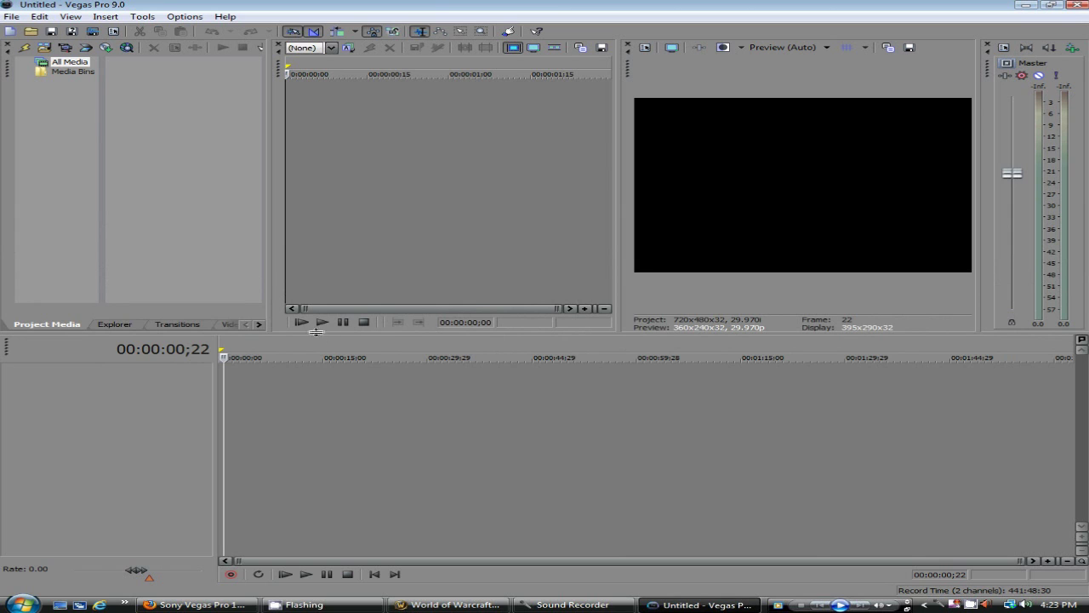
# Import Bear.wmv from Videos > Sample Videos into the project media
pyautogui.click(12, 16)
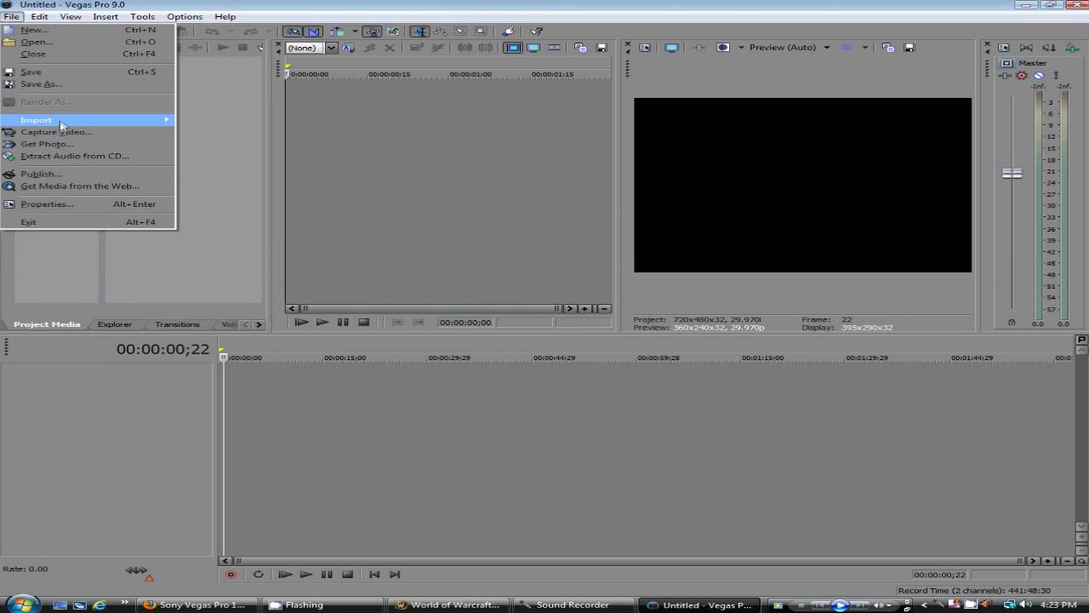
pyautogui.moveTo(61, 122)
pyautogui.click(214, 123)
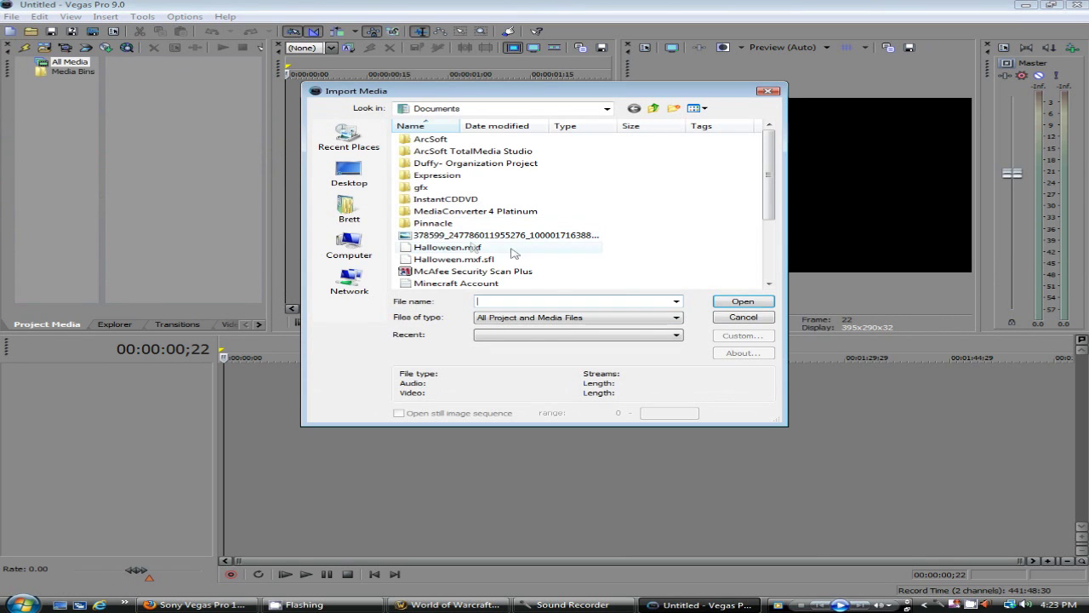
pyautogui.click(349, 209)
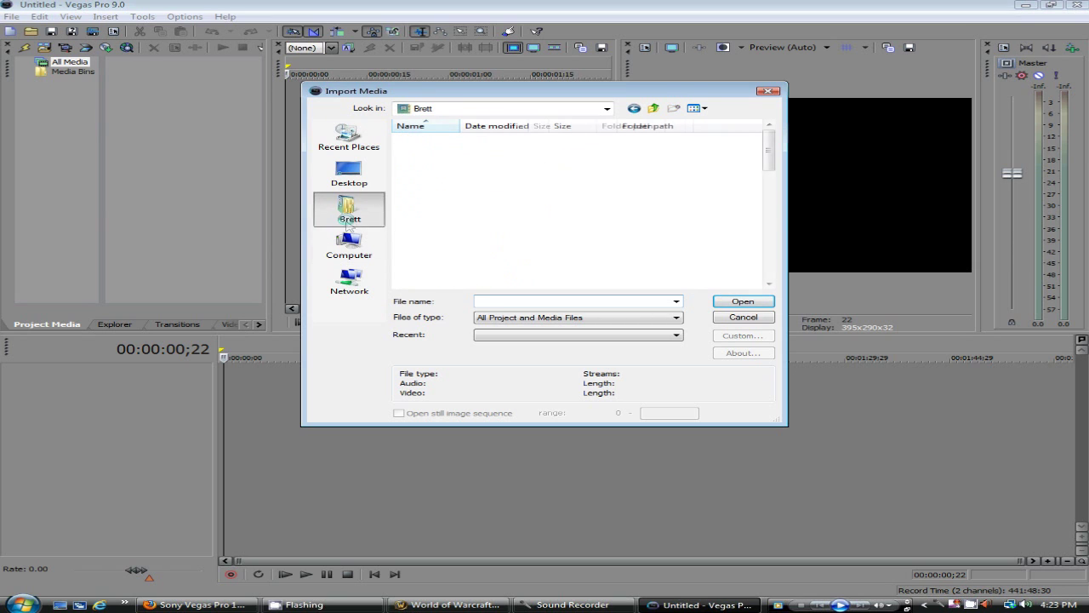
pyautogui.moveTo(768, 168); pyautogui.dragTo(761, 245)
pyautogui.doubleClick(457, 201)
pyautogui.doubleClick(425, 157)
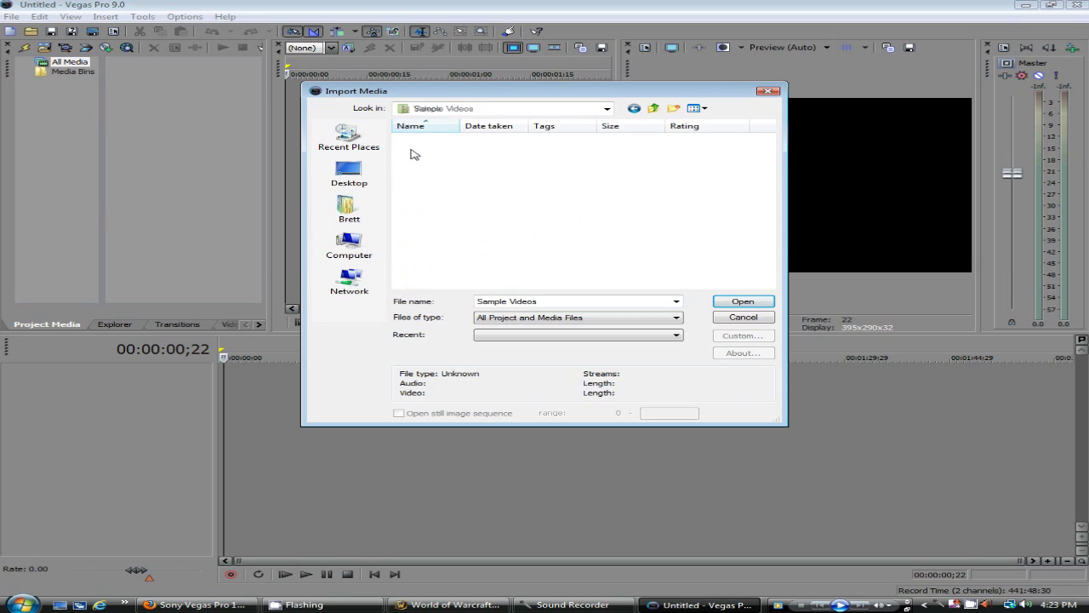
pyautogui.click(752, 304)
# Place Bear.wmv at the timeline start, close the floating trimmer, and scrub through the clip
pyautogui.moveTo(352, 459); pyautogui.dragTo(236, 450)
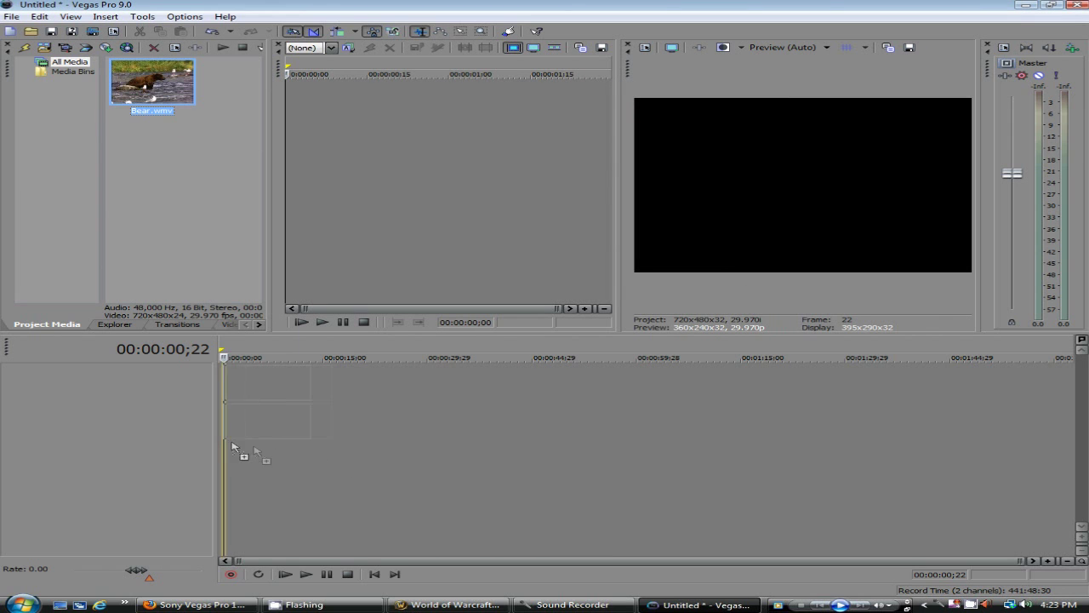
pyautogui.moveTo(279, 72); pyautogui.dragTo(303, 175)
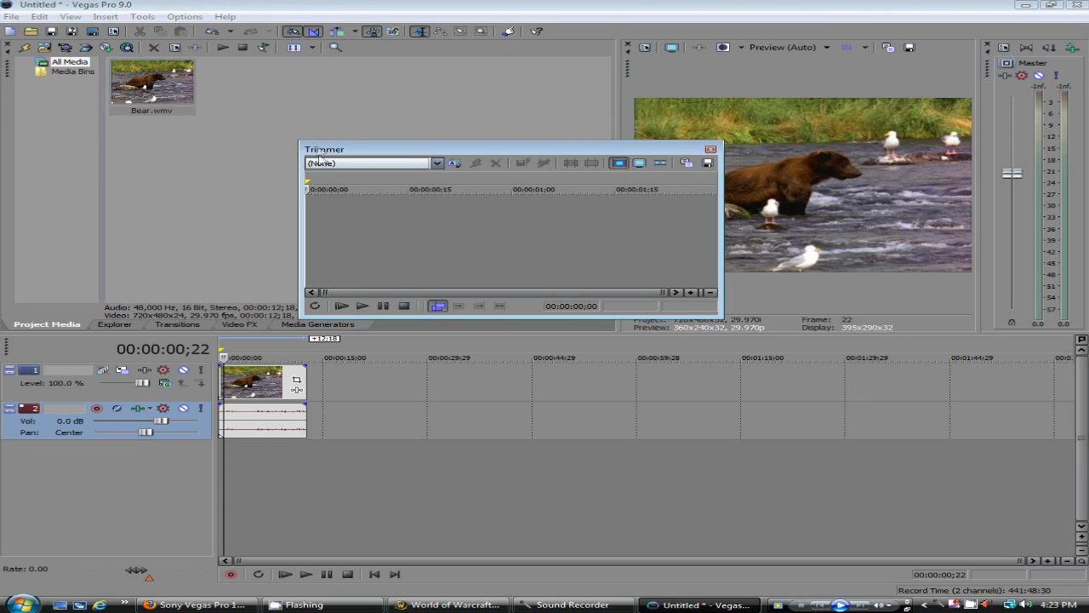
pyautogui.click(711, 148)
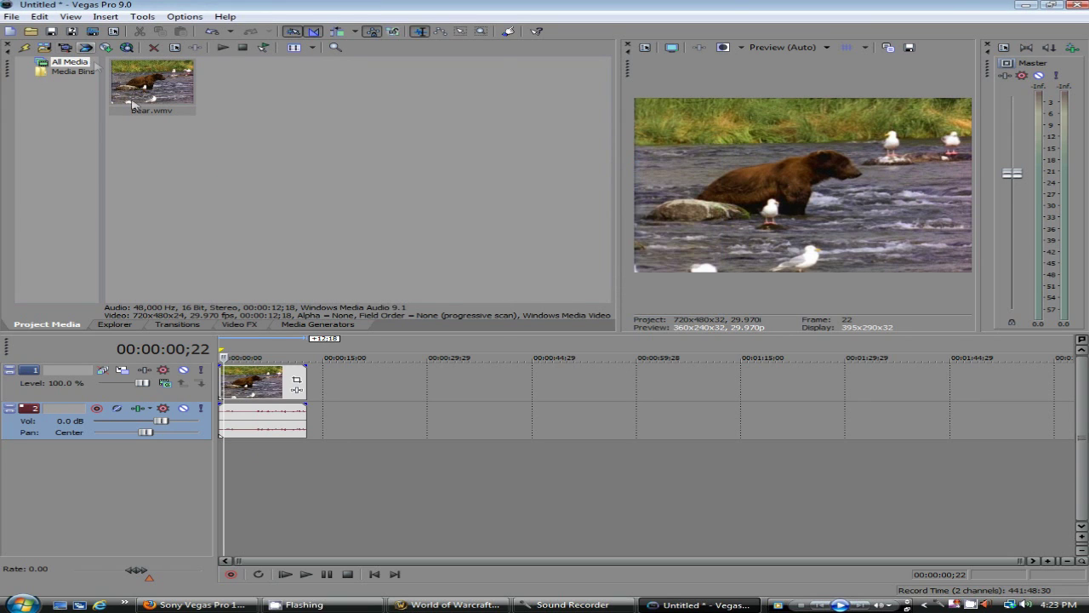
pyautogui.moveTo(223, 358); pyautogui.dragTo(303, 354)
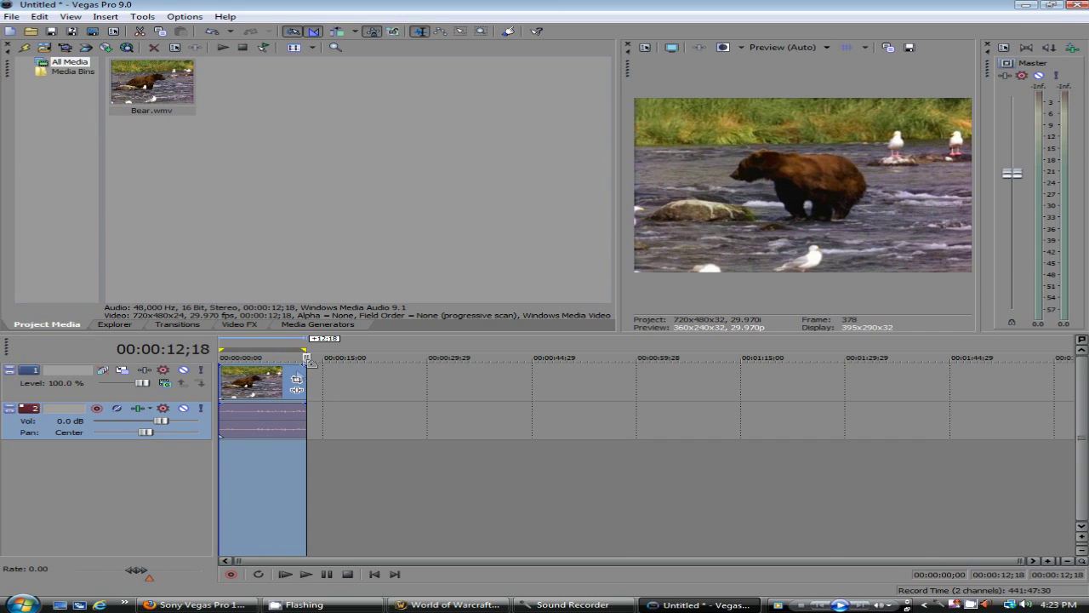
# Select the Bear clip and open File > Render As
pyautogui.click(226, 378)
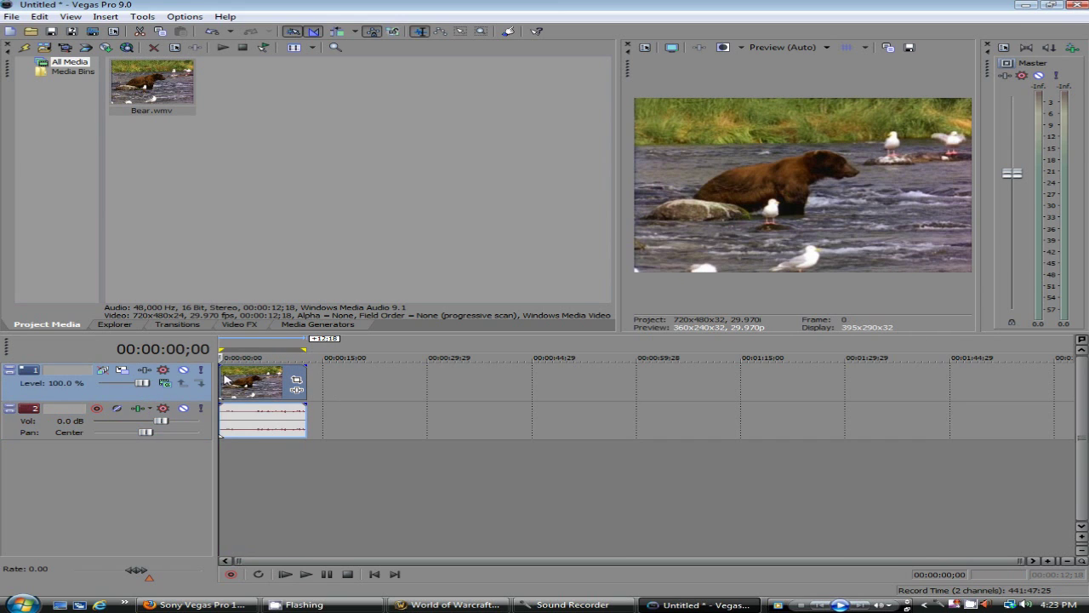
pyautogui.click(12, 16)
pyautogui.click(49, 103)
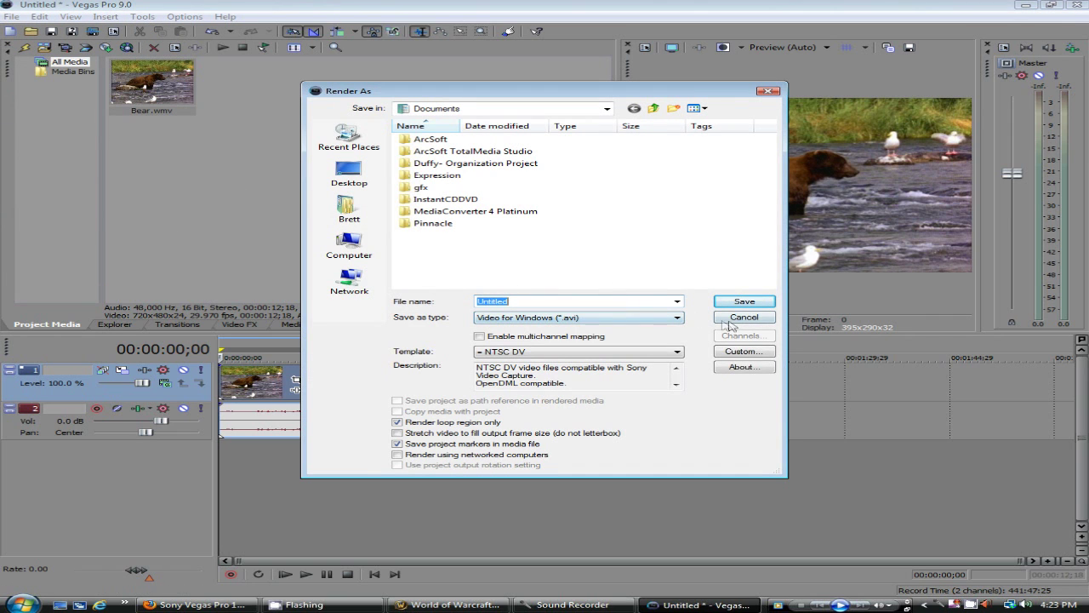
# Cancel the Render As dialog, leaving the Bear clip on the timeline unrendered
pyautogui.click(750, 323)
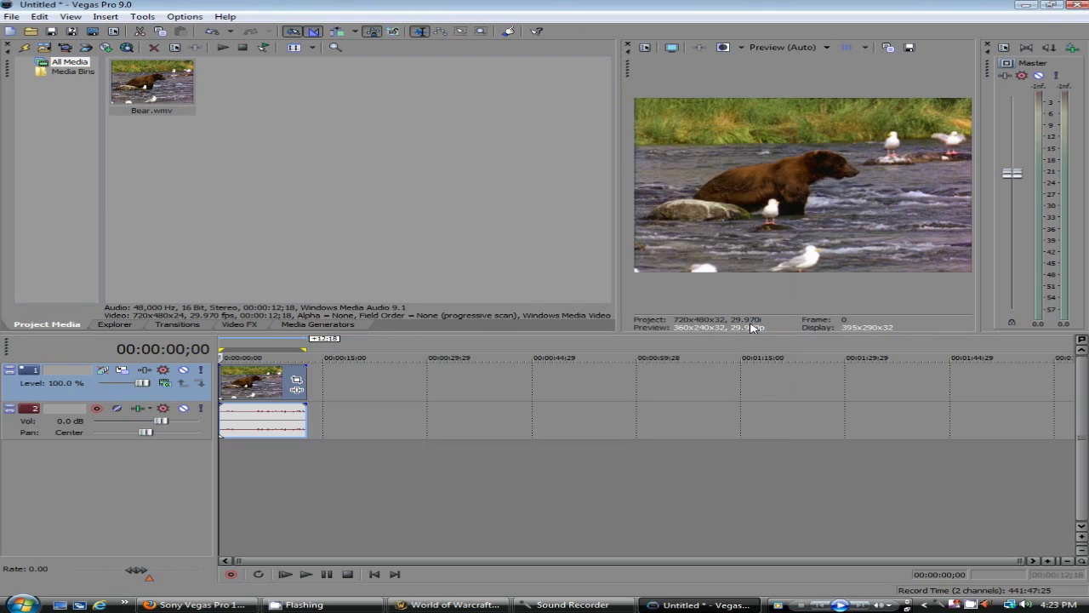